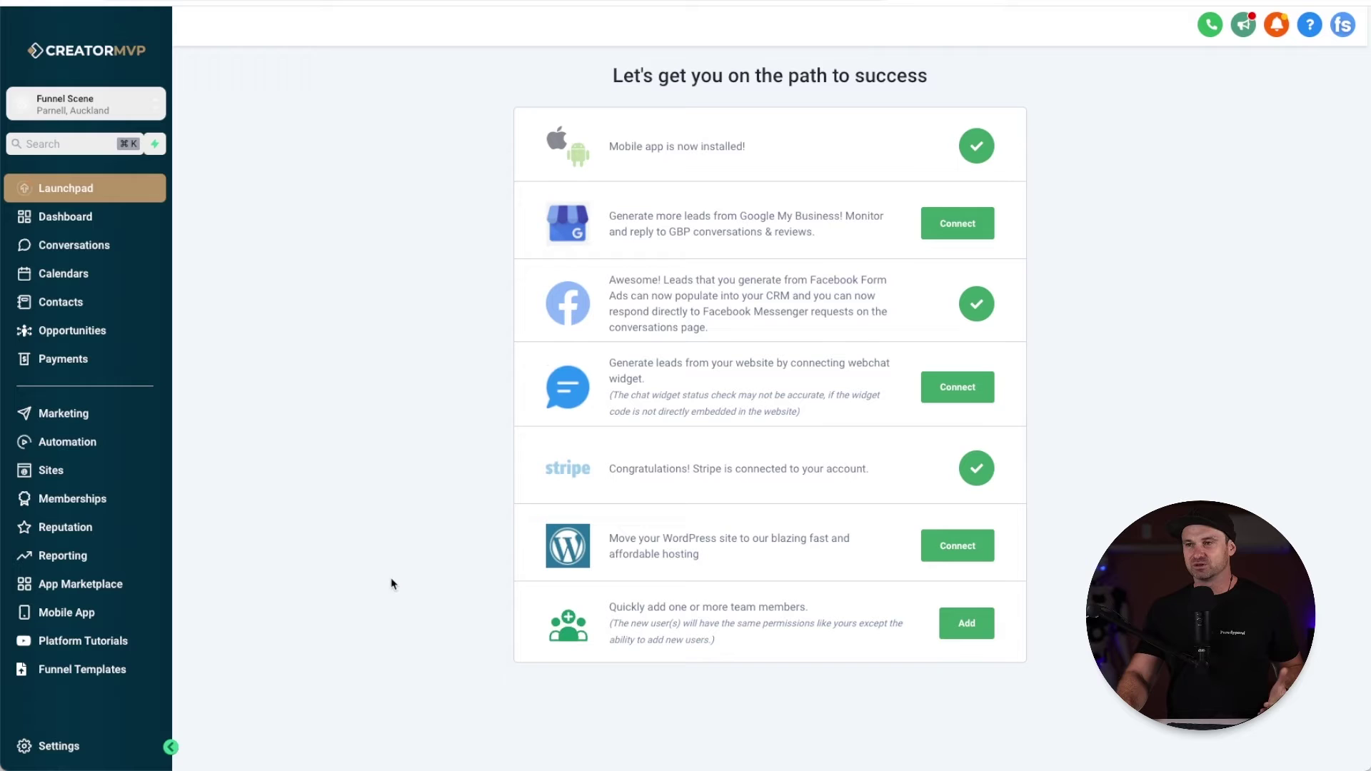
Check the Facebook/Instagram card under Settings Integrations, then go to Automation workflows
click(93, 744)
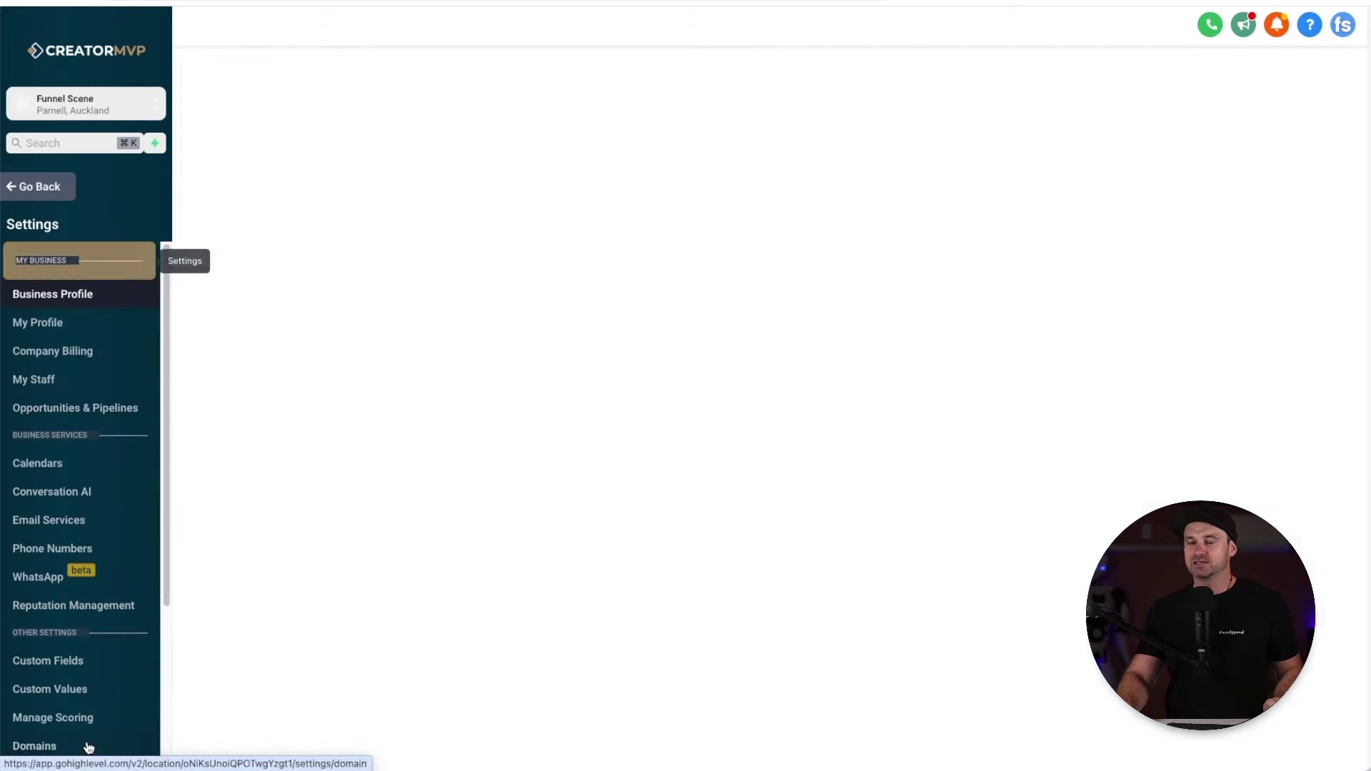
scroll(93, 669, down, 3)
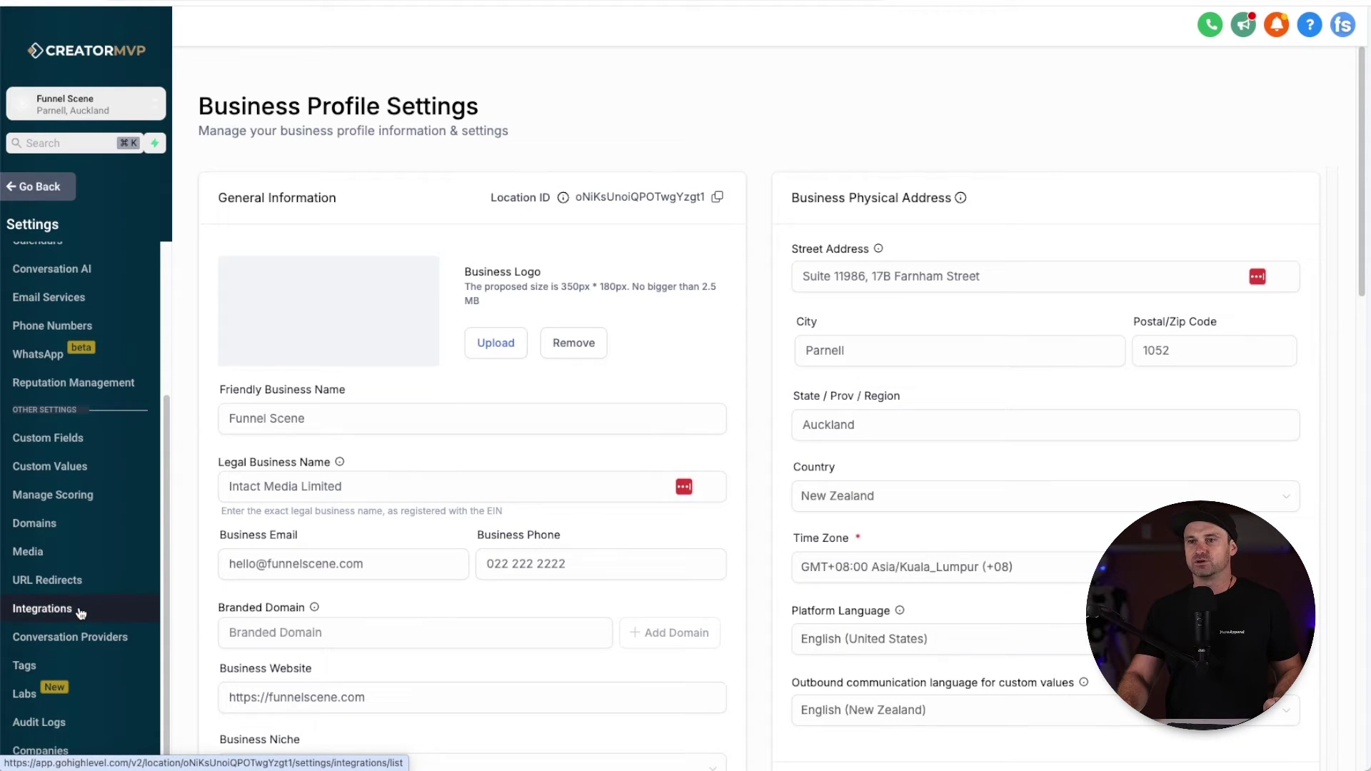
click(42, 608)
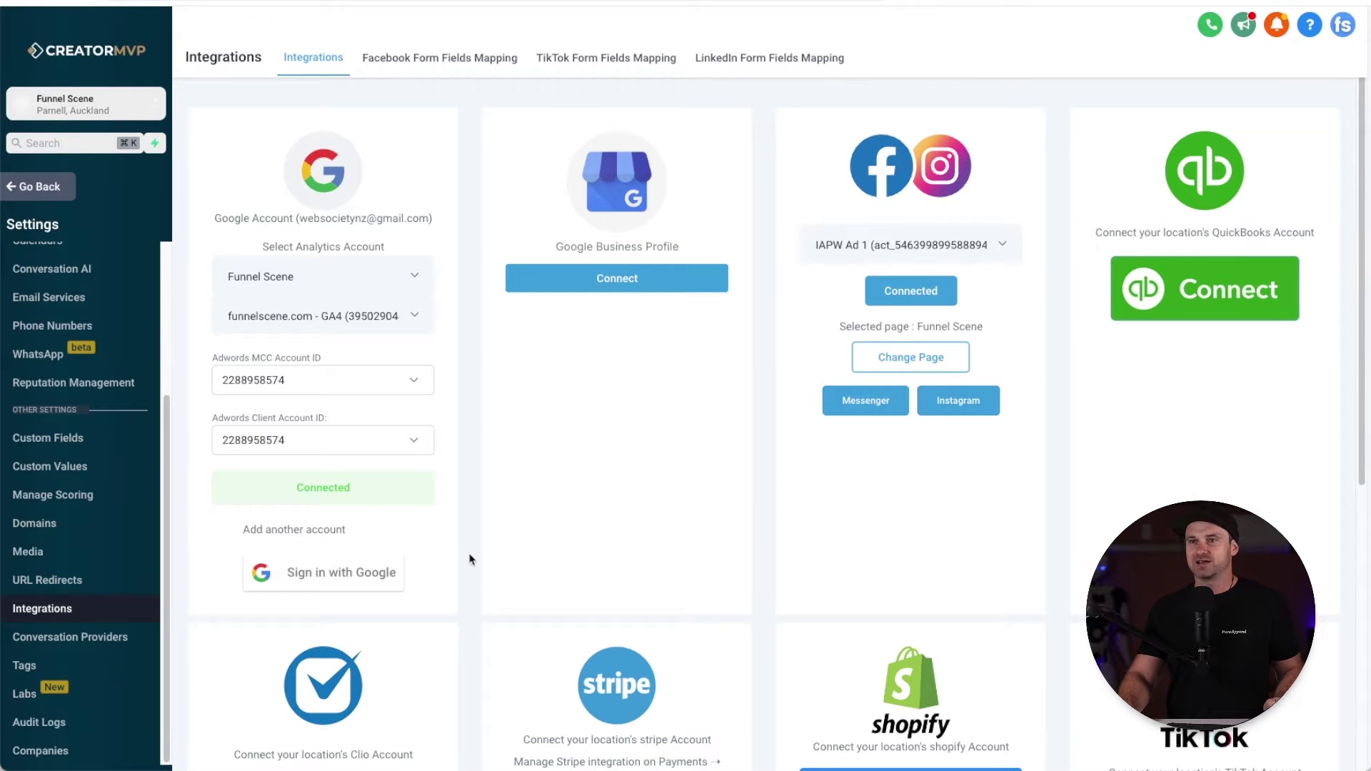
click(28, 203)
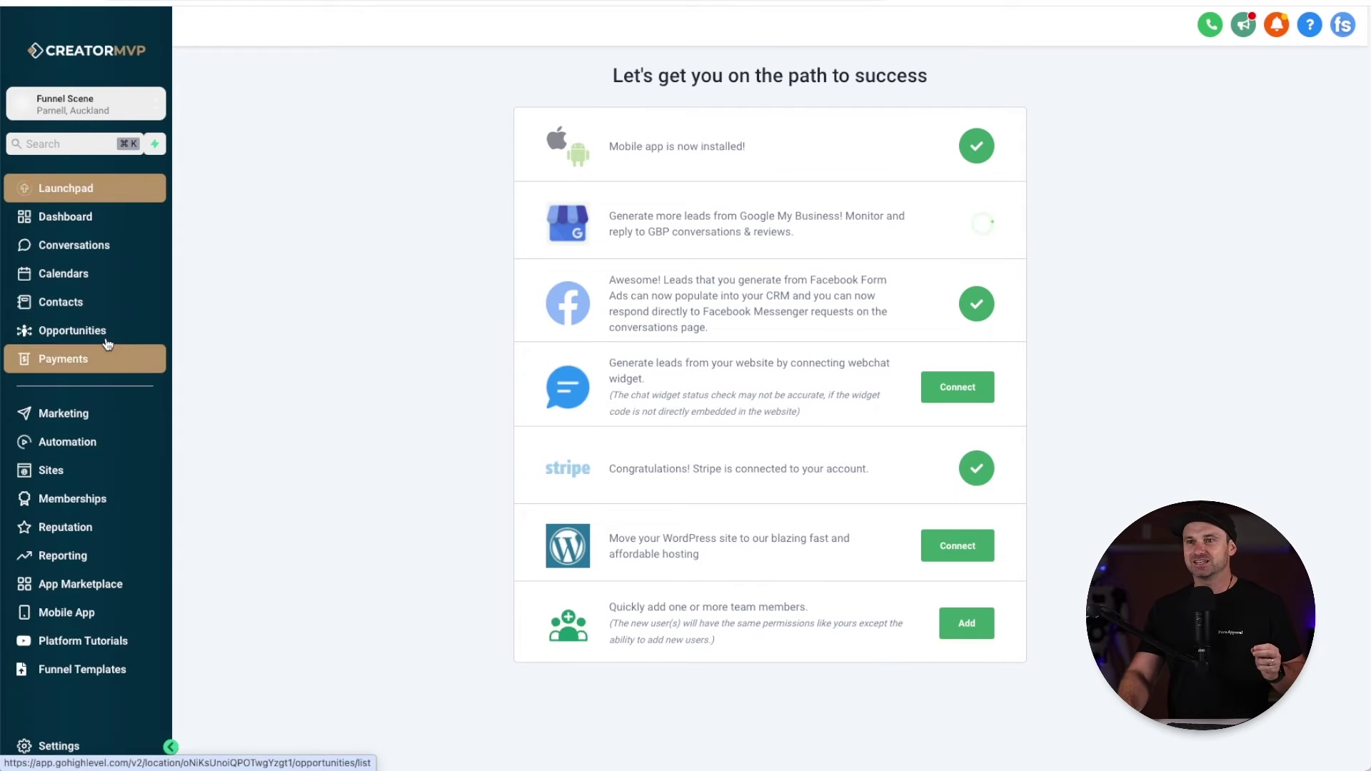
click(110, 447)
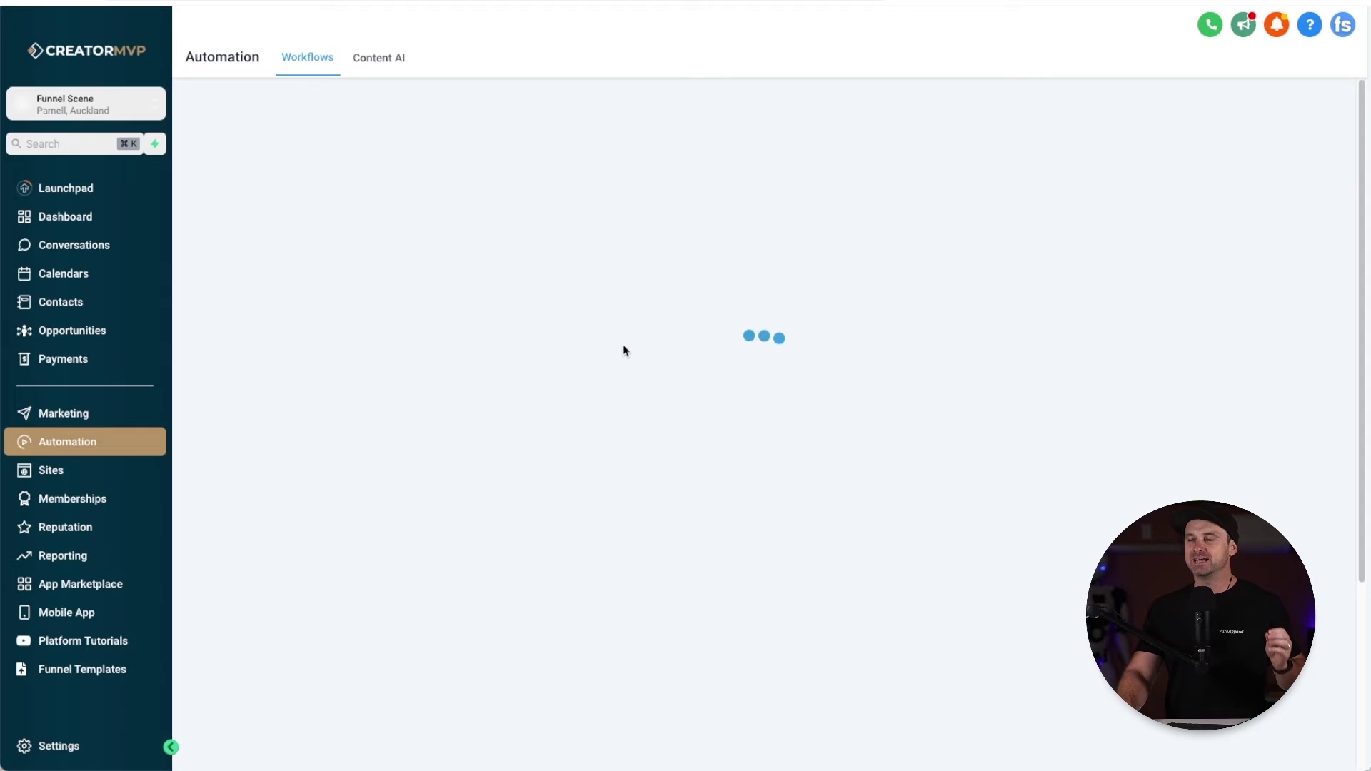
Create a blank workflow from scratch titled 'IG Show Me Comment Automation'
click(1156, 131)
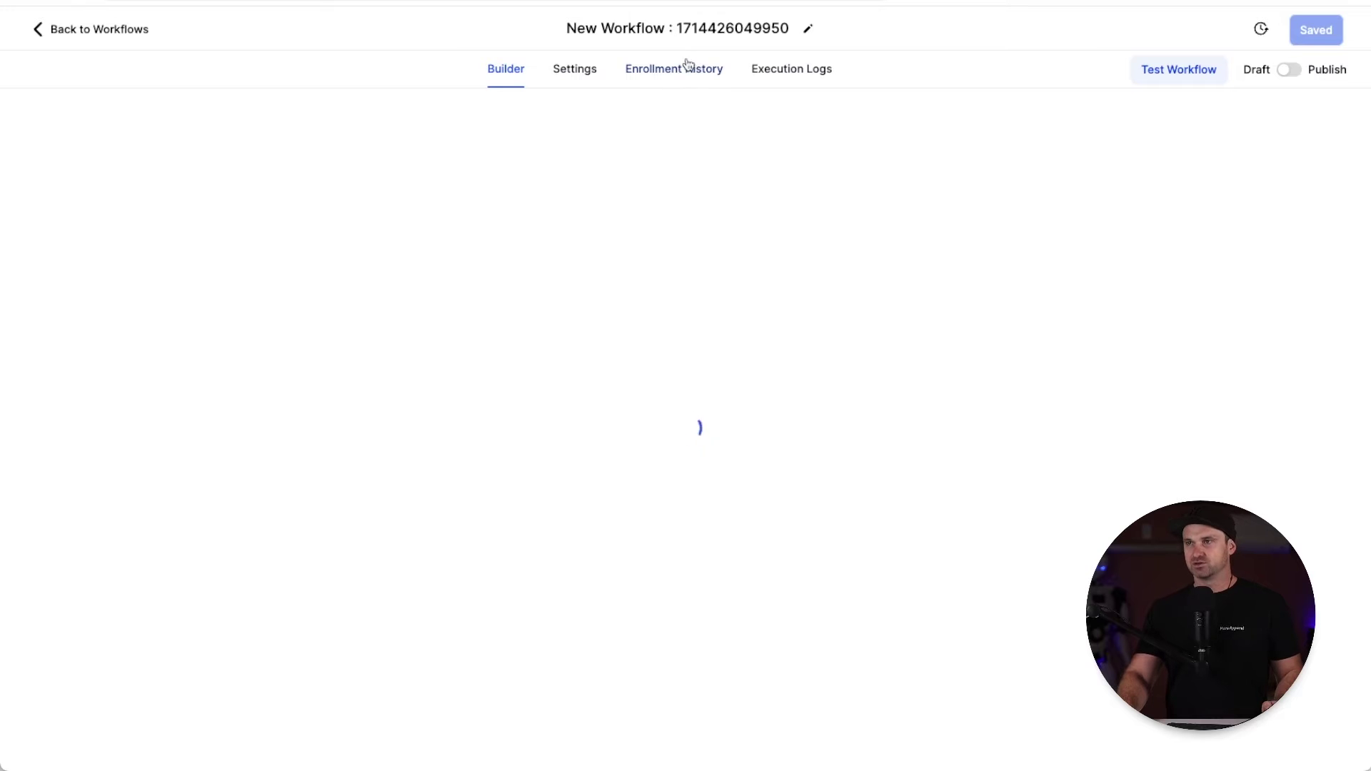
click(696, 31)
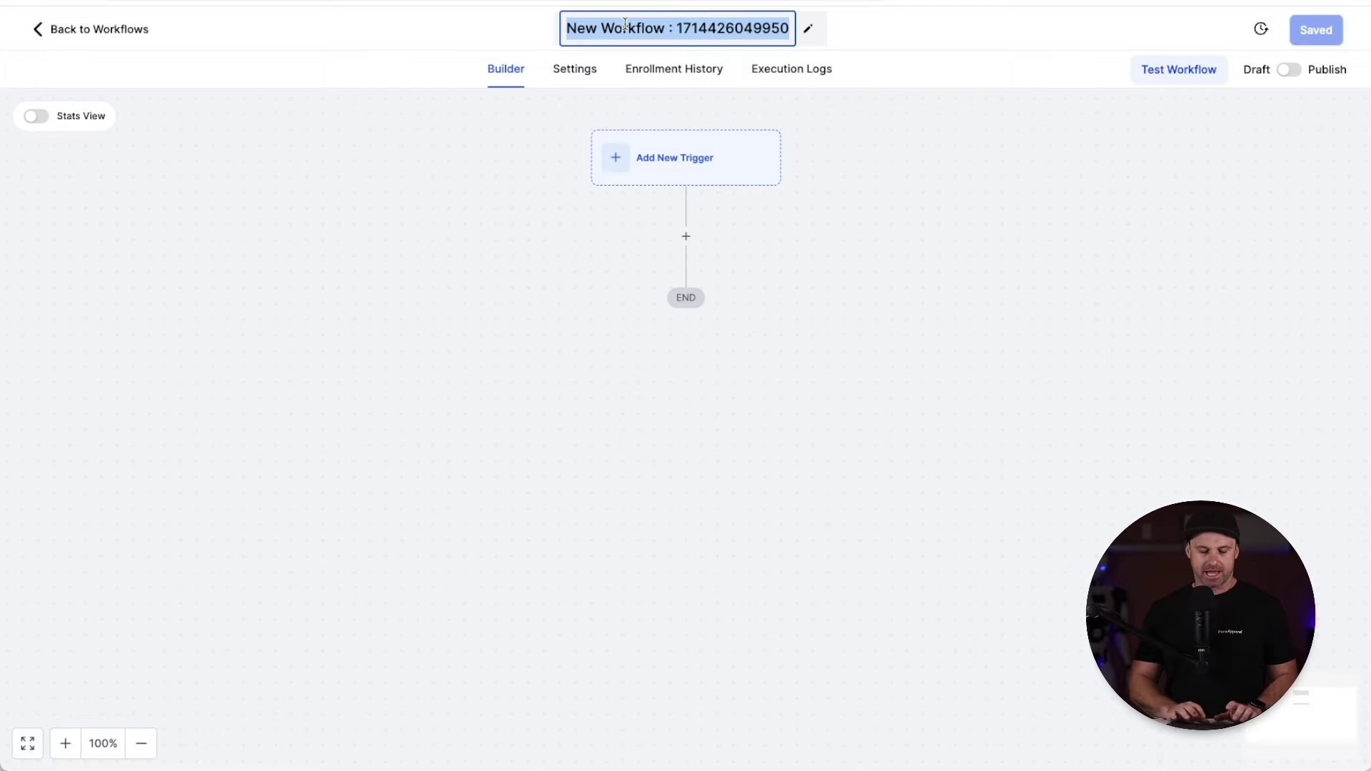
text(Show Me Comment A)
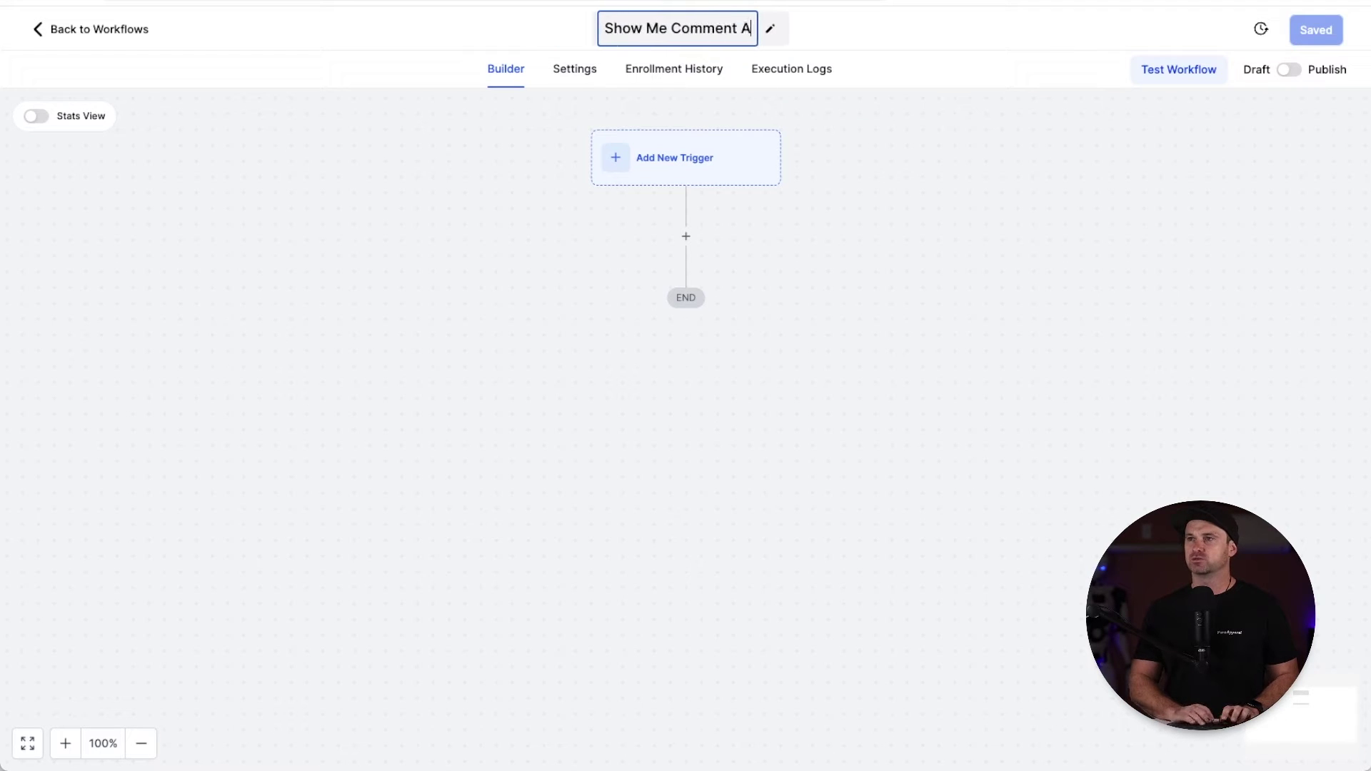
text(utomation)
text(IG)
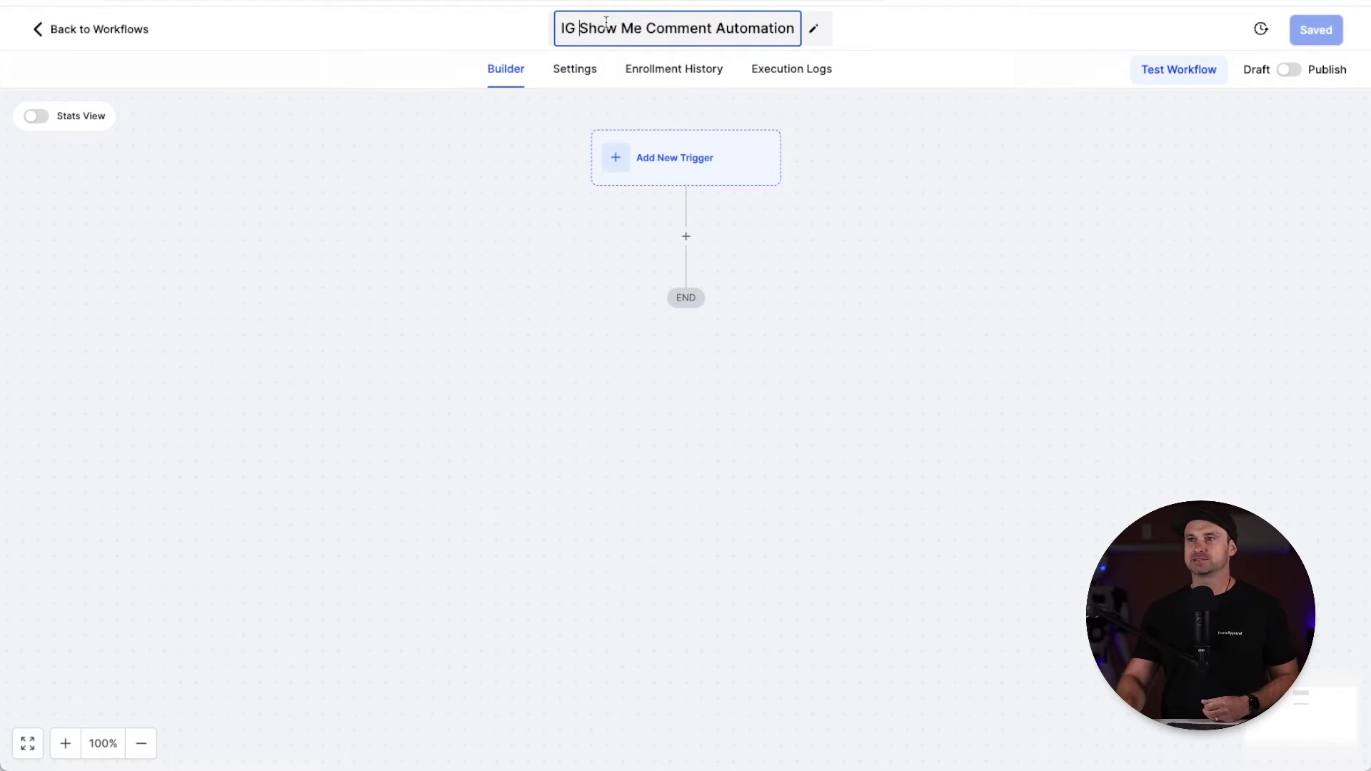
key(Return)
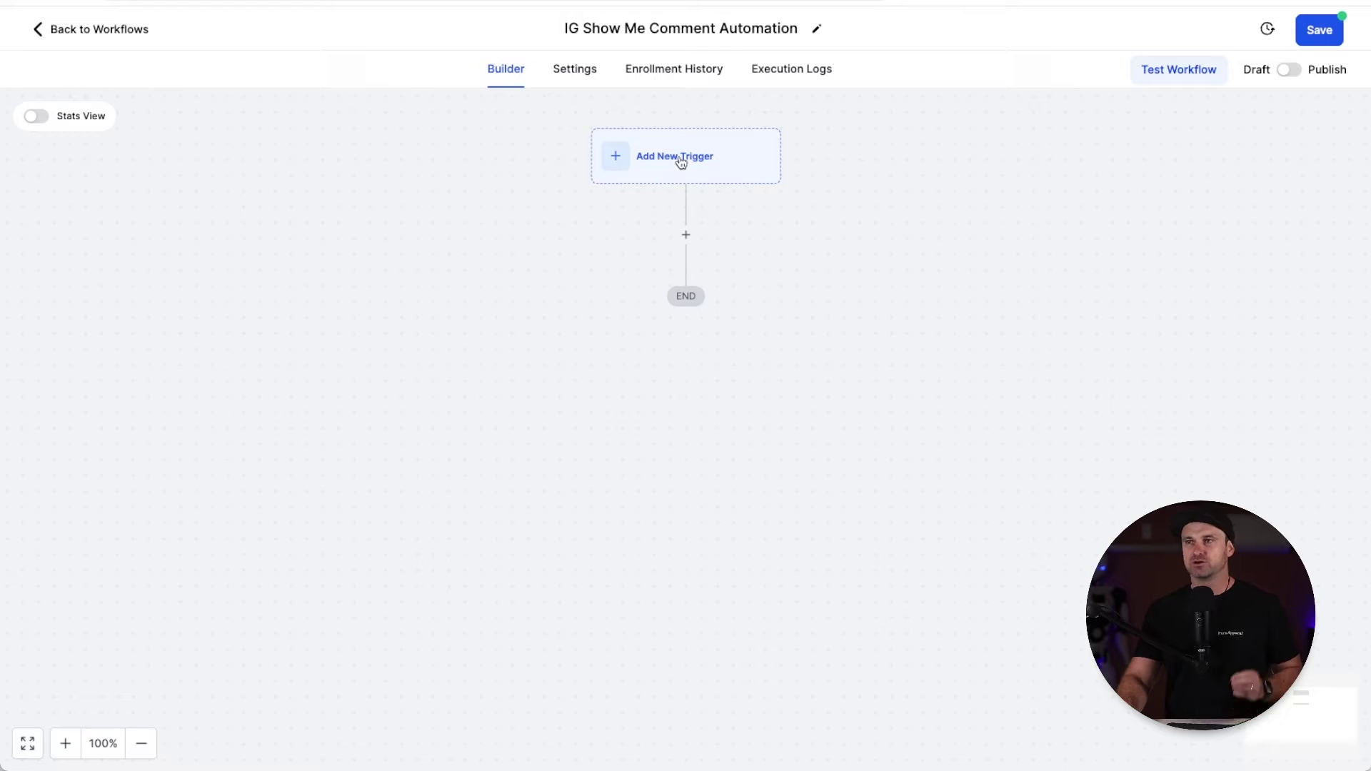
Add an Instagram - Comment(s) On A Post trigger to the workflow
click(681, 163)
click(989, 207)
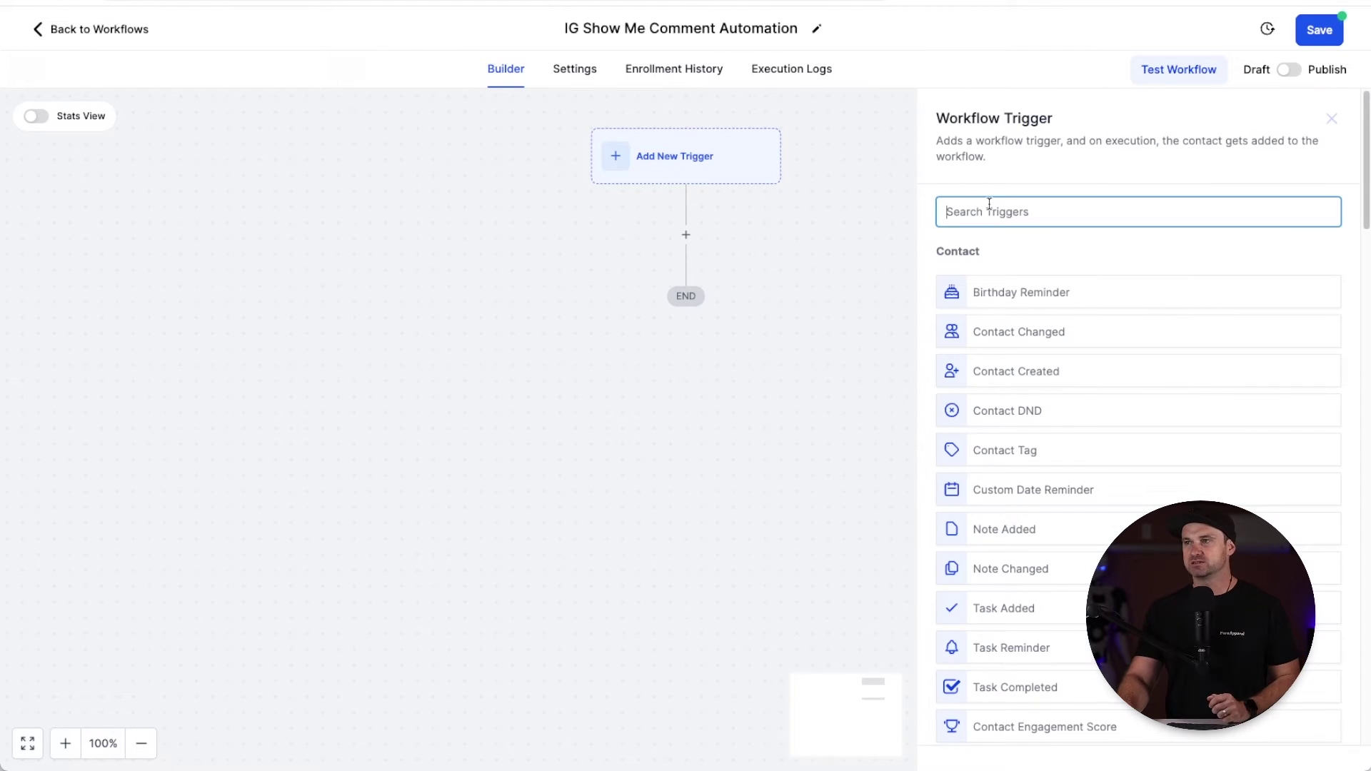
text(instagram)
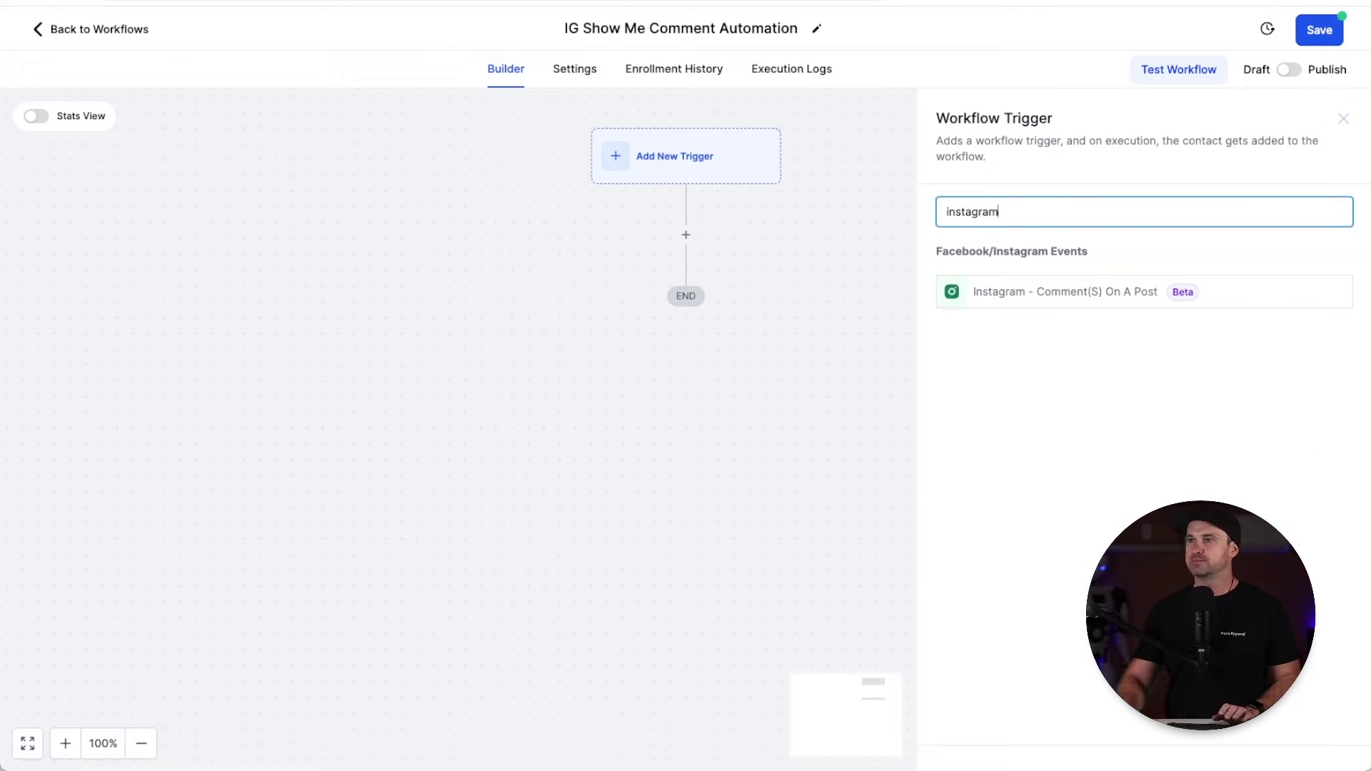
click(1098, 298)
Rename the trigger to Show Me Comment and filter it to the Funnel Scene page
triple_click(919, 304)
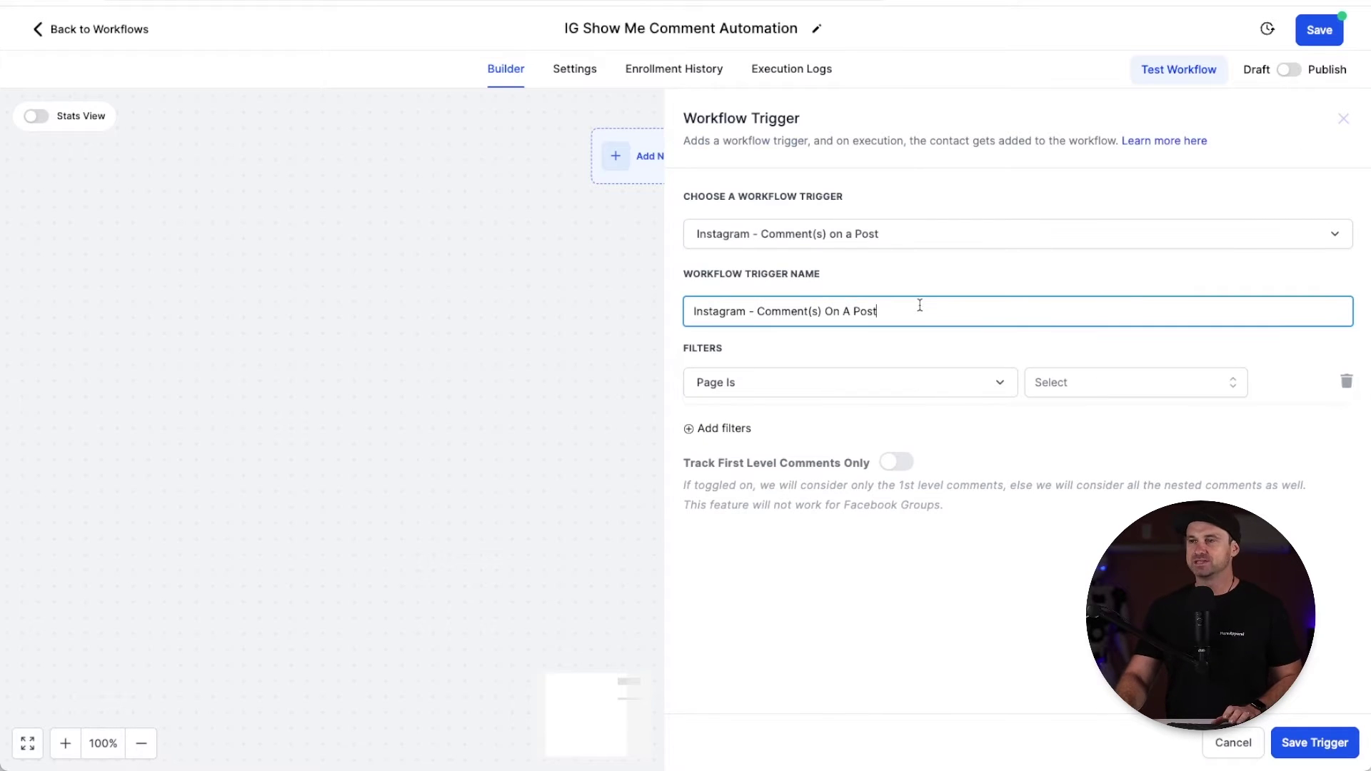
text(Show Me Comment)
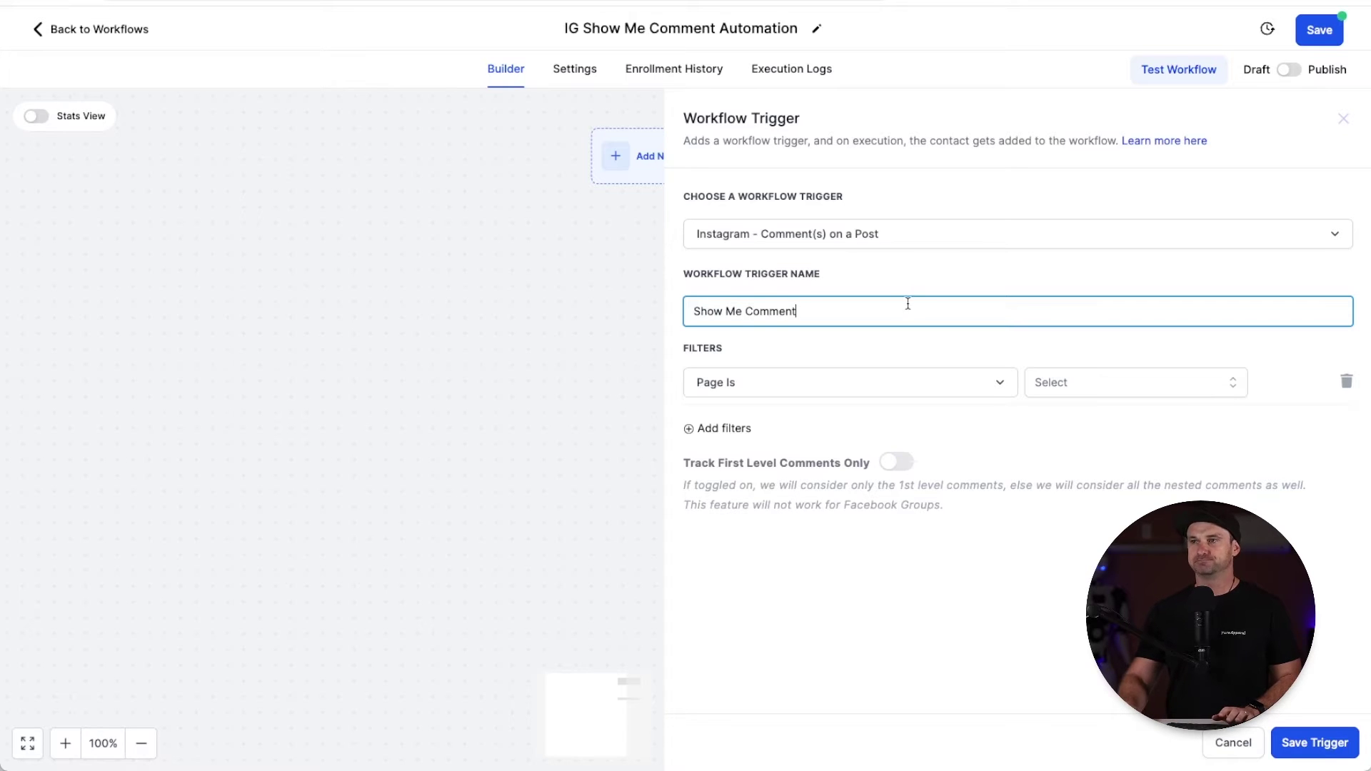
click(870, 351)
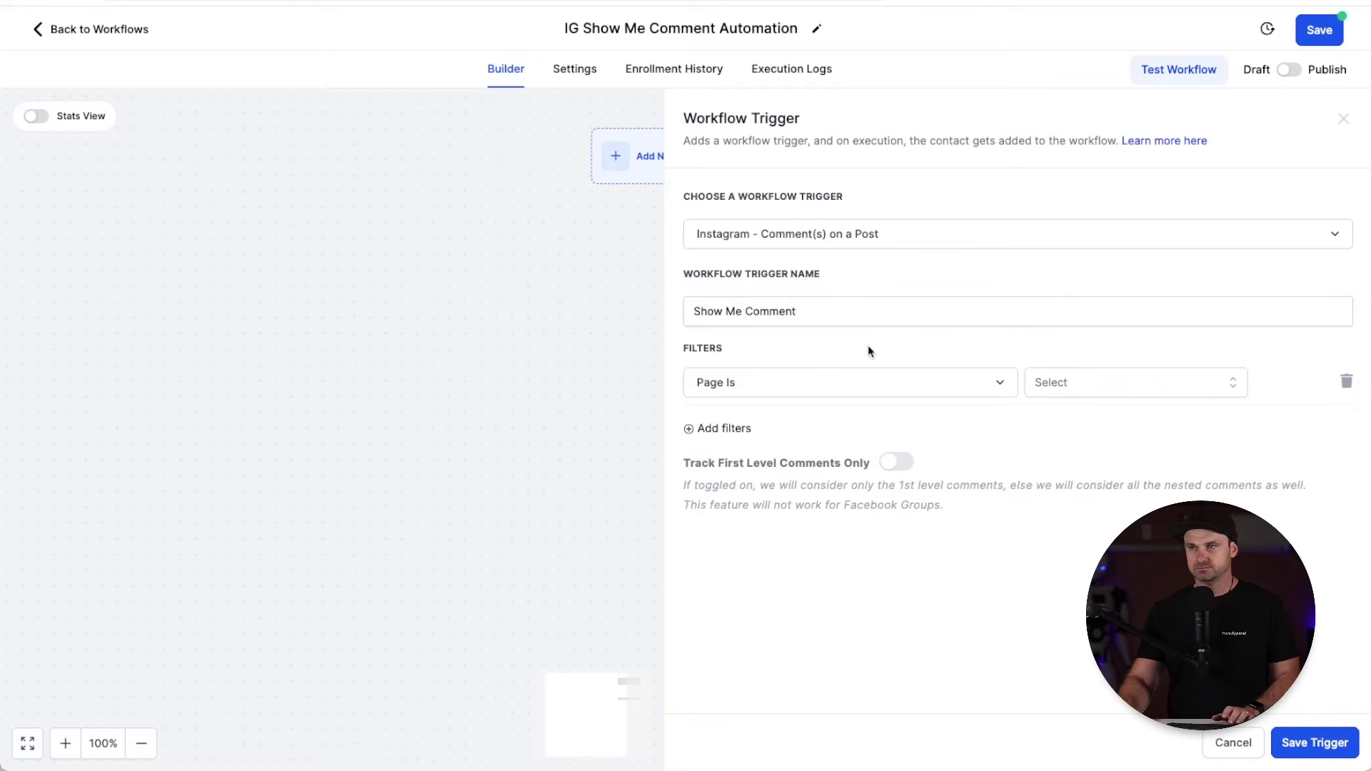
click(1077, 386)
click(1073, 450)
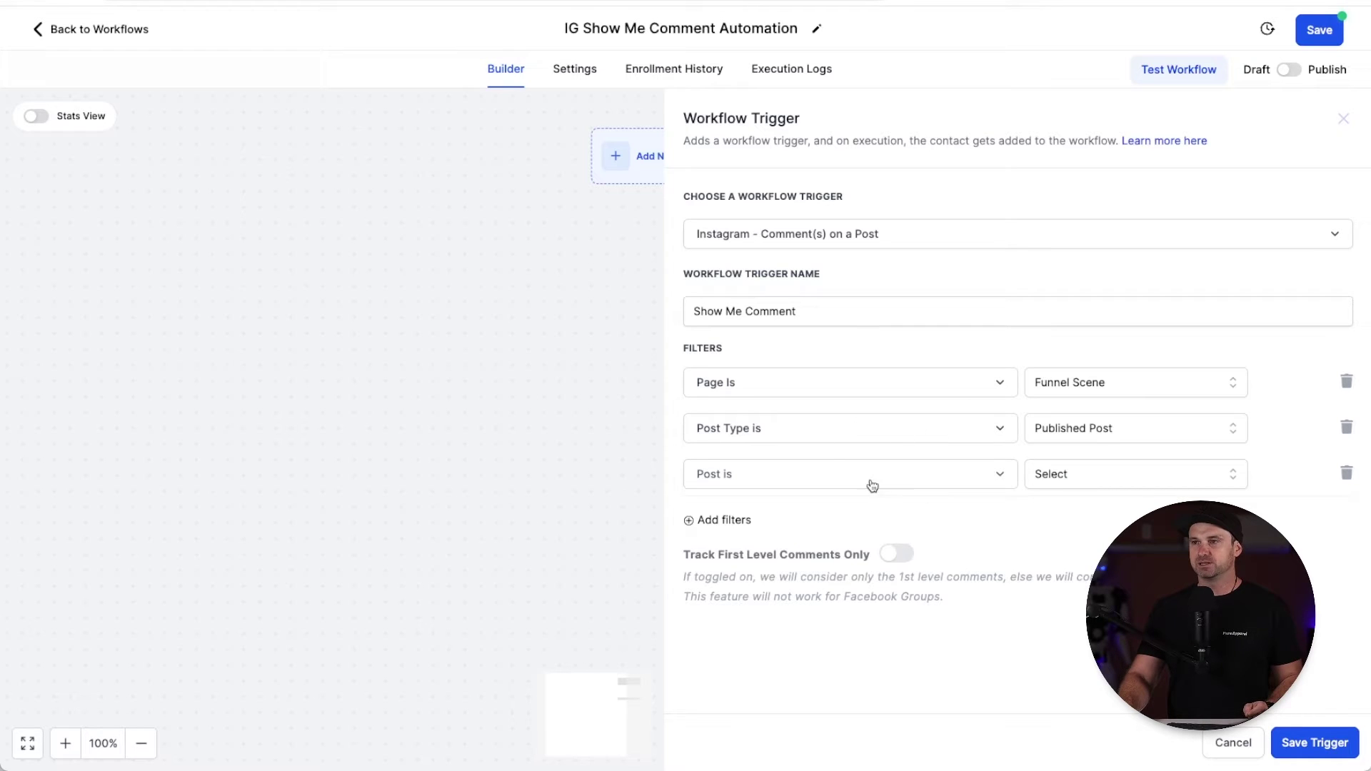
click(1064, 479)
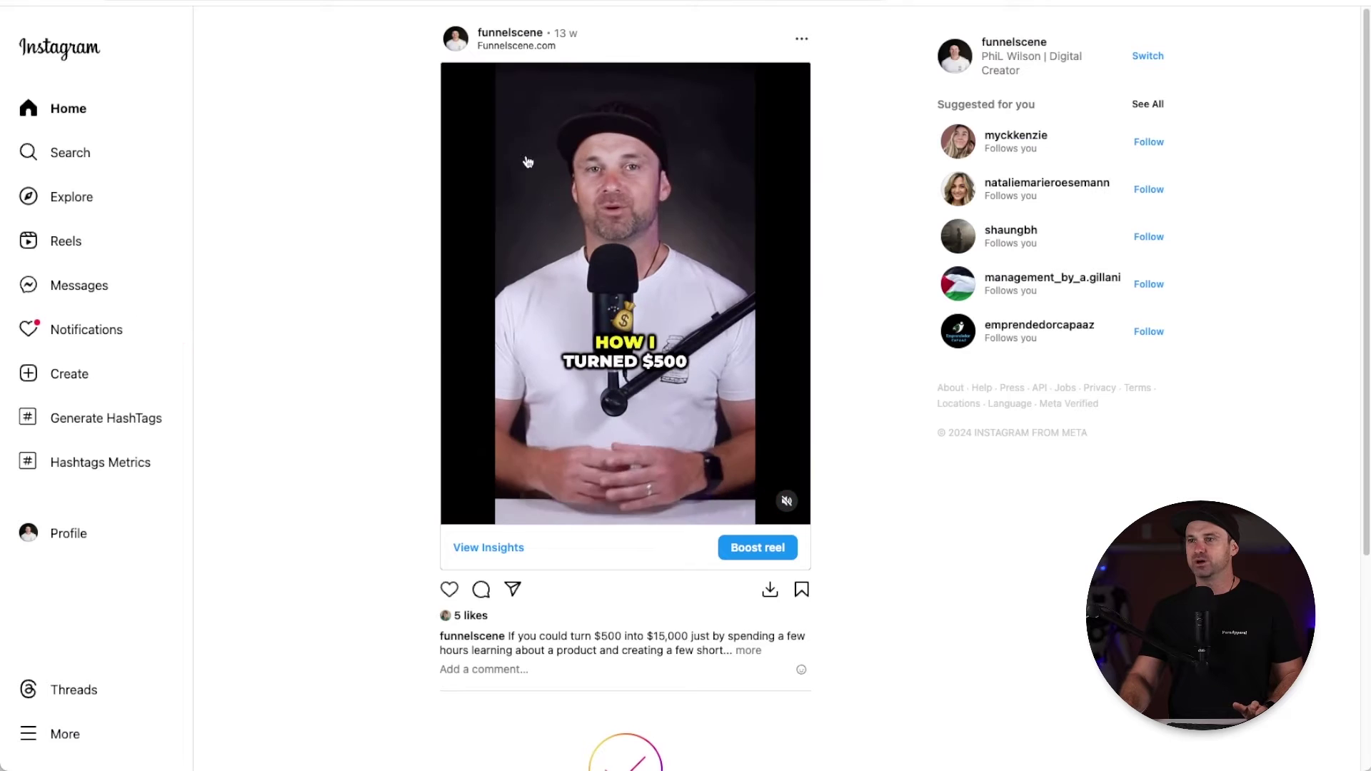
Expand the $500 into $15,000 reel caption to read its comment 'Show Me' call to action
click(748, 650)
scroll(745, 639, down, 5)
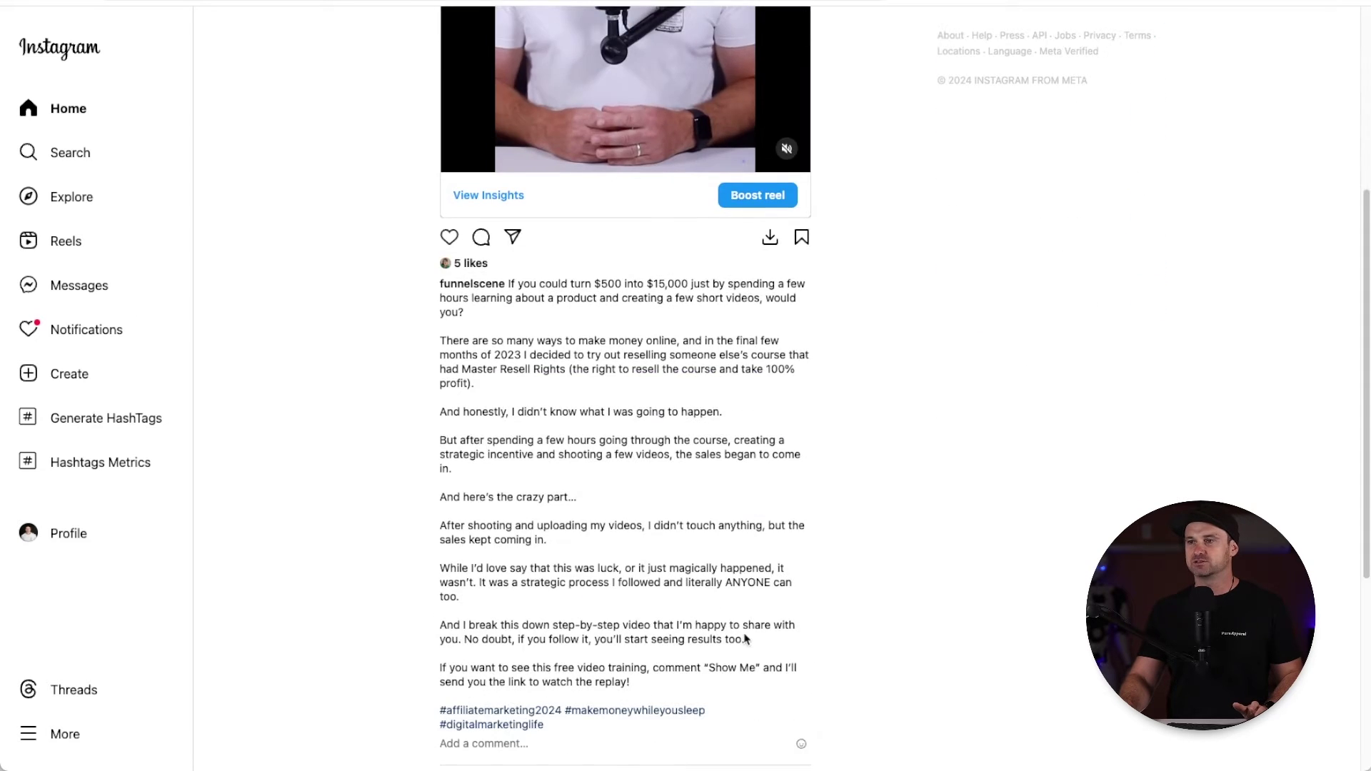
scroll(664, 618, down, 2)
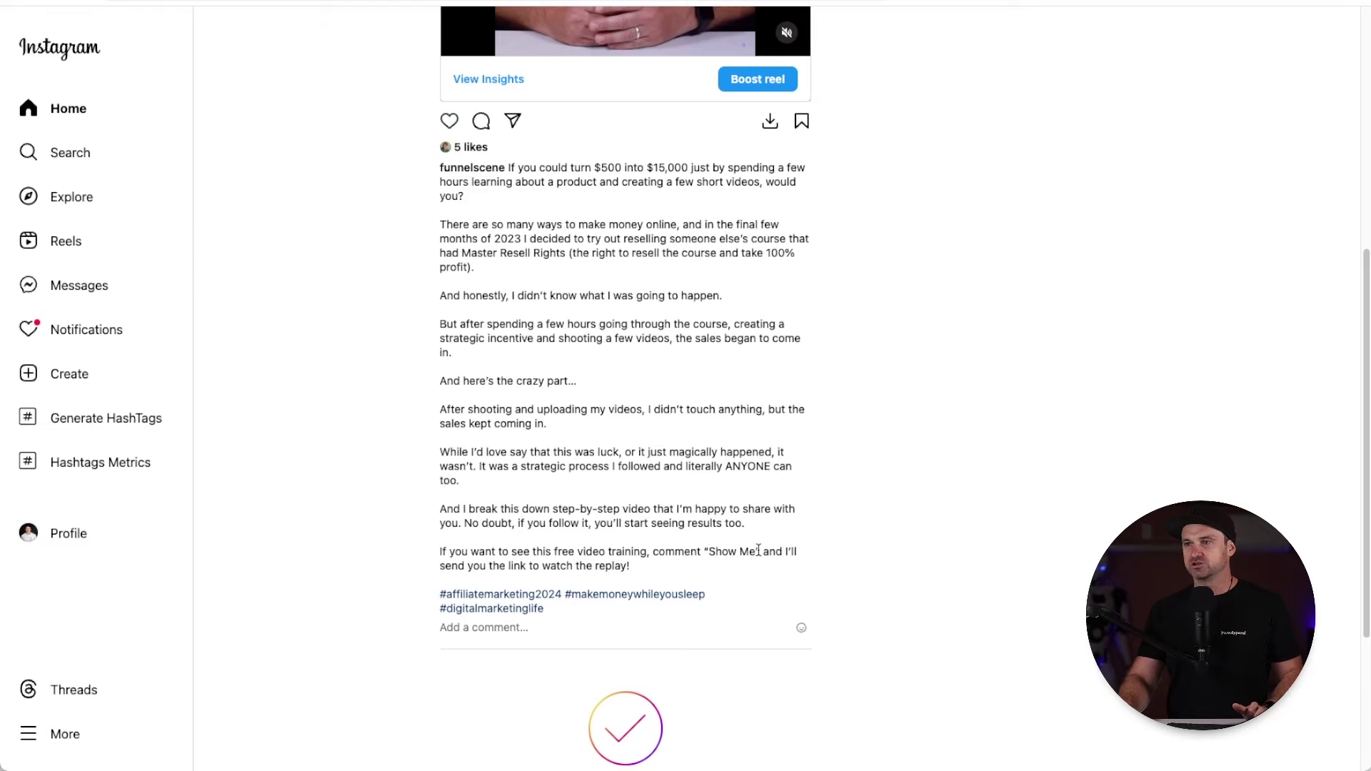
Filter the trigger to the $500 into $15,000 post with exact-match comment 'Show Me', then save
click(264, 4)
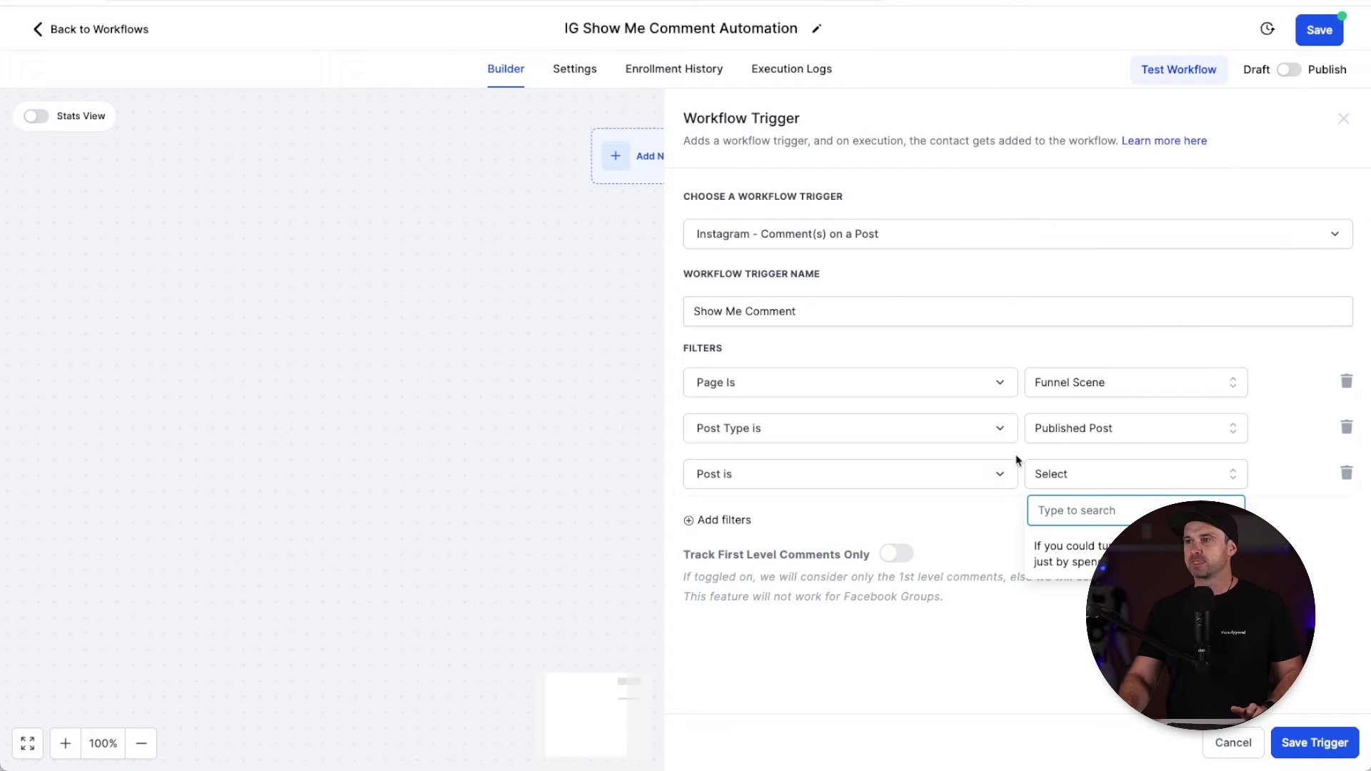
click(1064, 553)
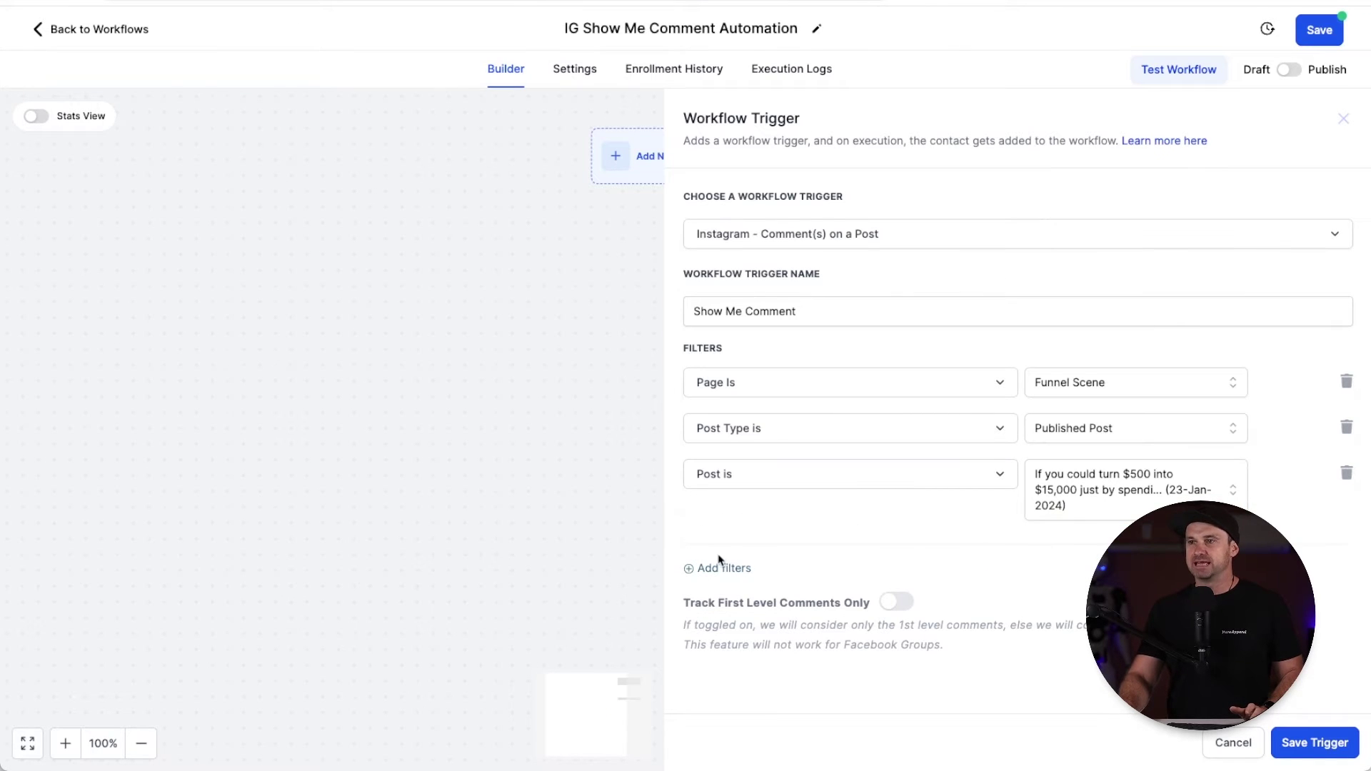
click(724, 569)
click(787, 579)
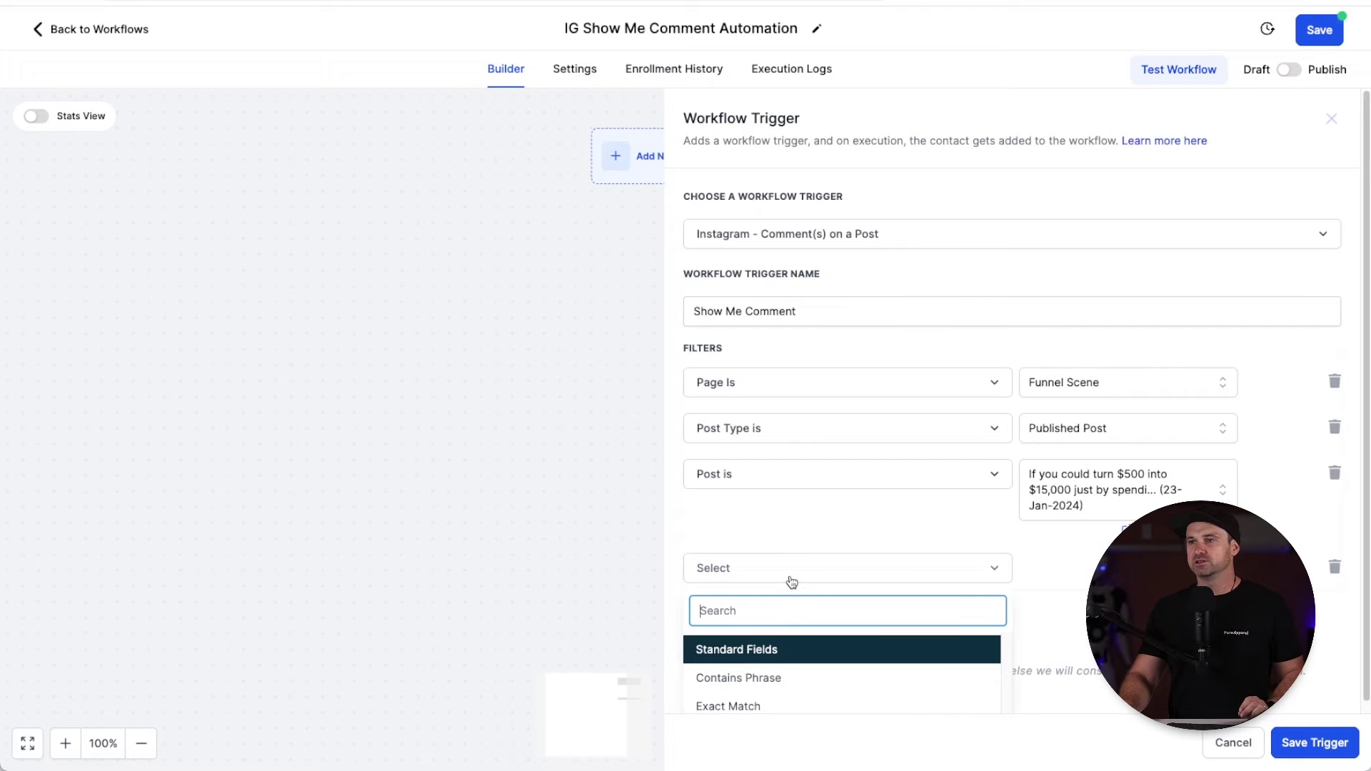
click(787, 706)
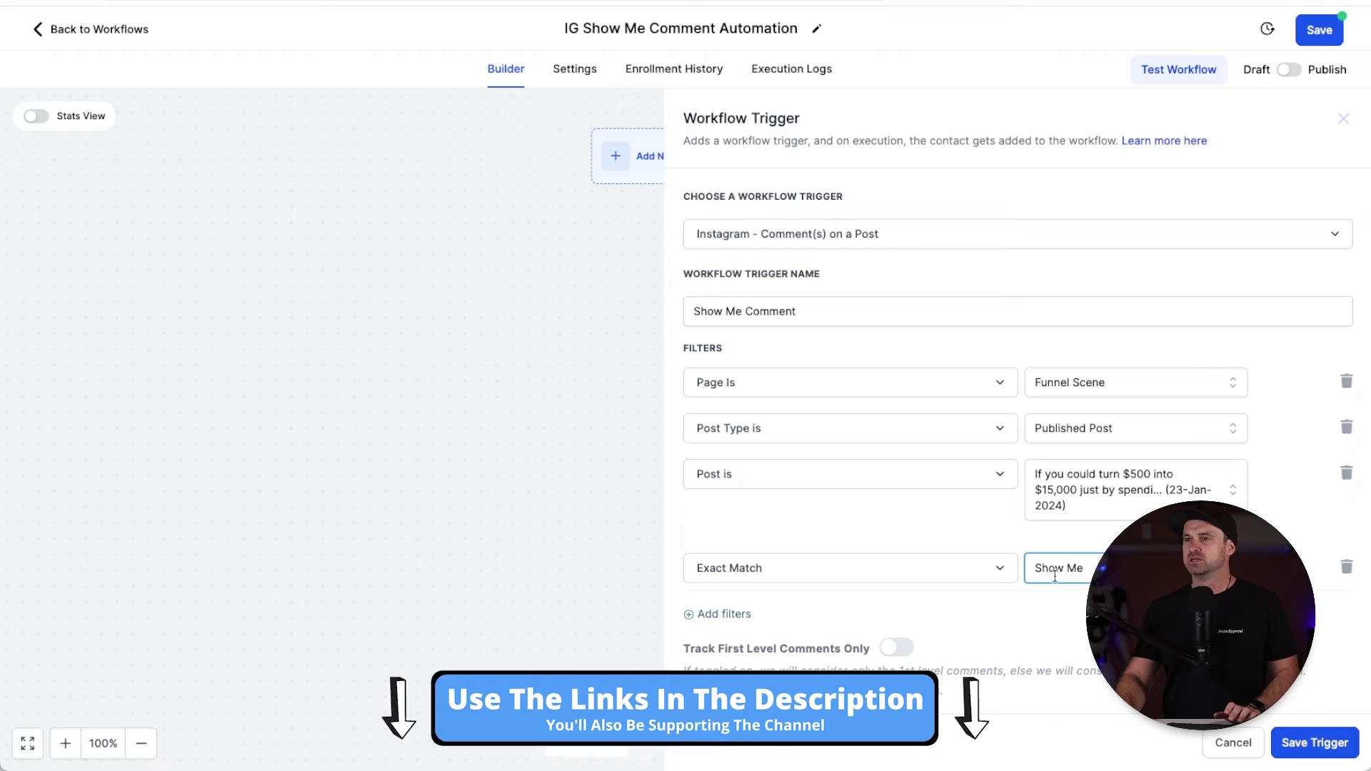
click(1296, 747)
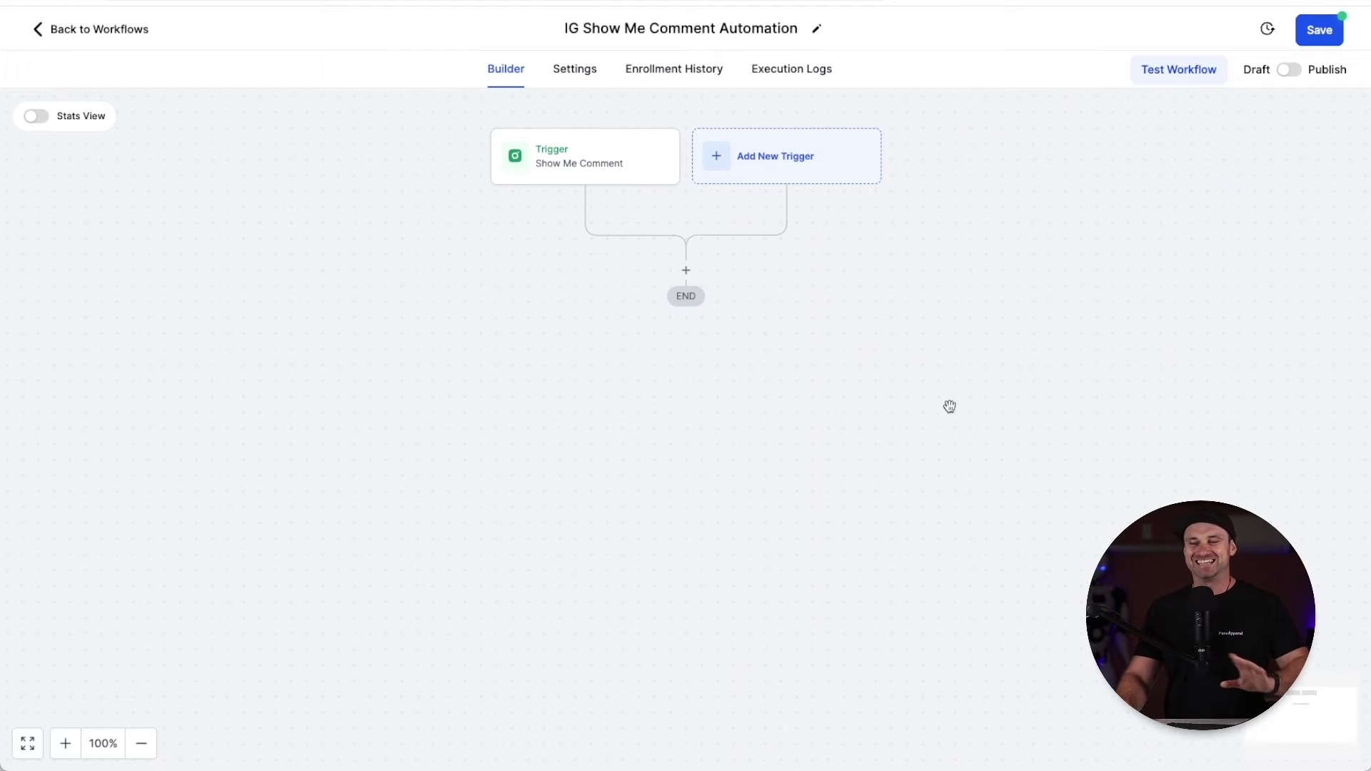
Add a Reply In Comments action saying the content is coming by DM, with Like Comments on
click(686, 269)
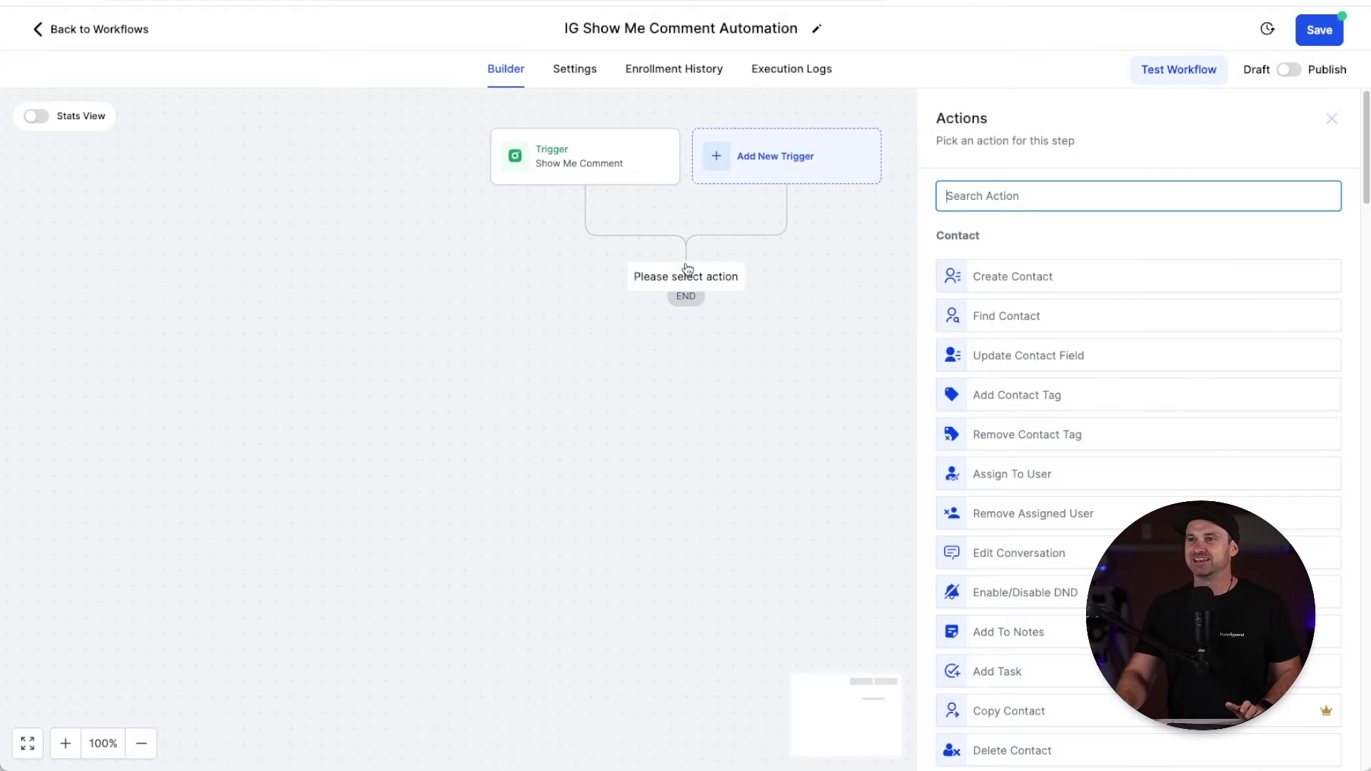
text(comment)
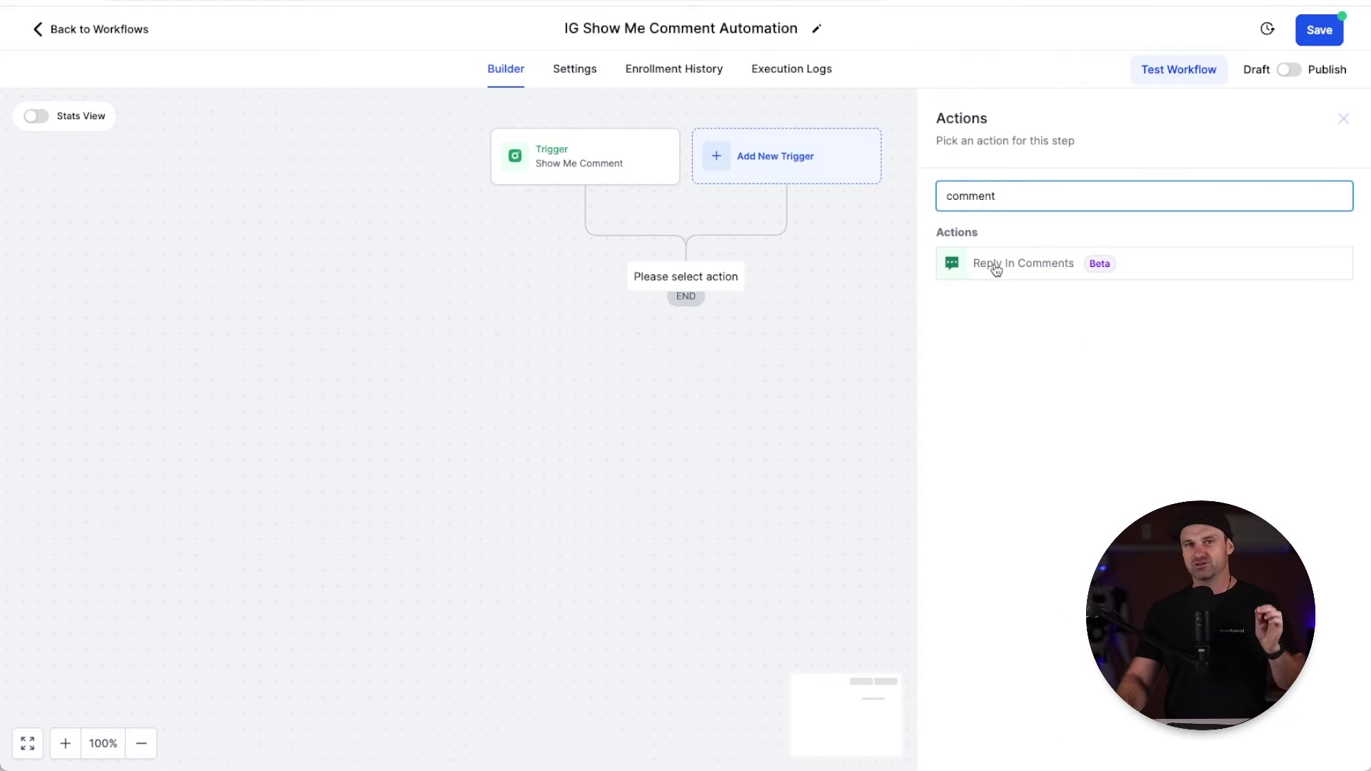
click(1035, 268)
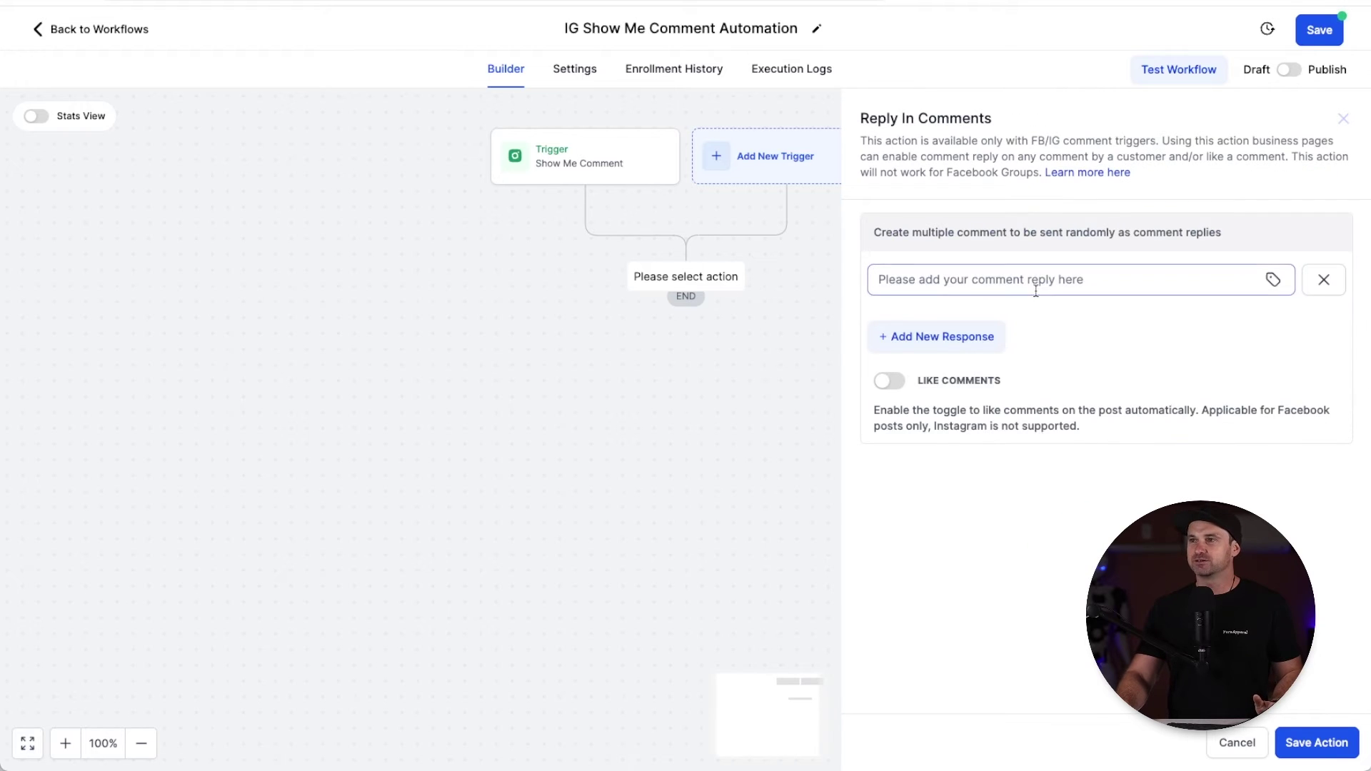
click(994, 280)
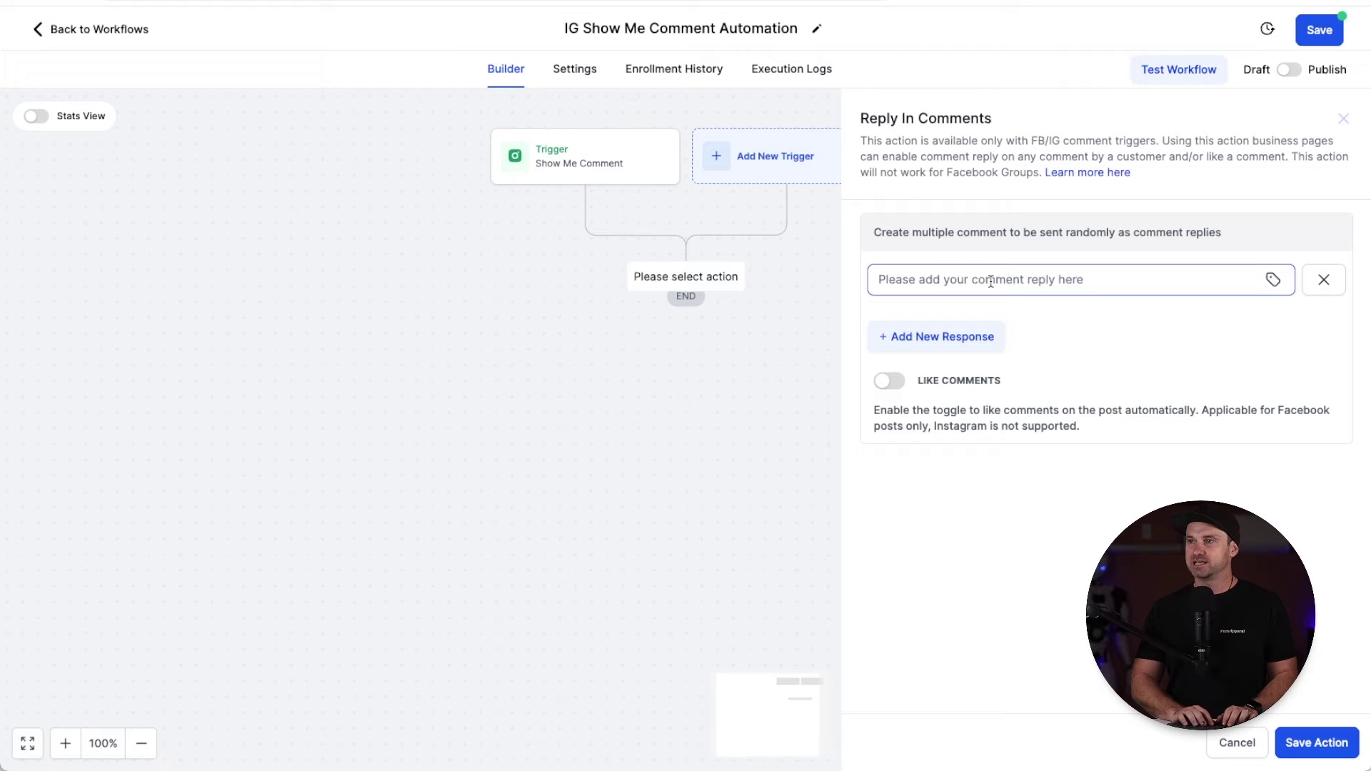
text(He)
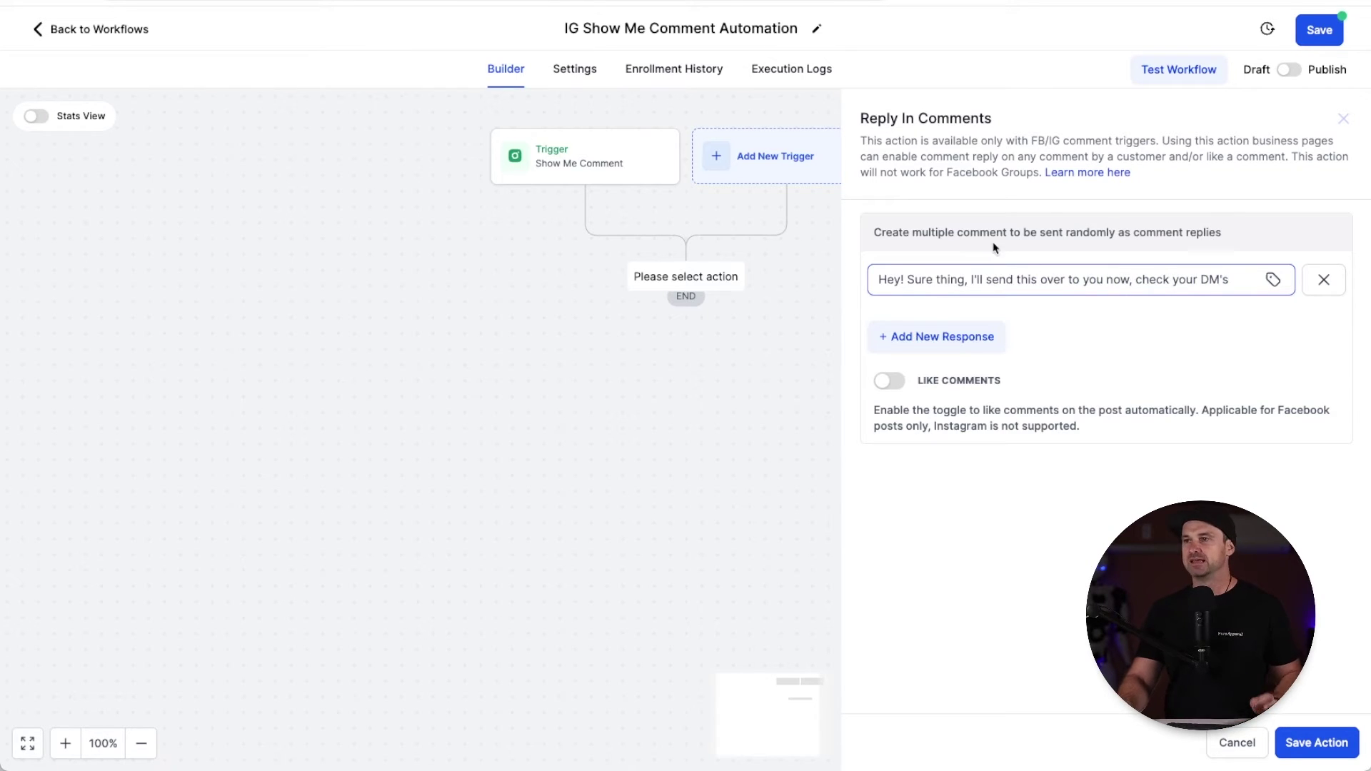
drag(862, 237, 1231, 233)
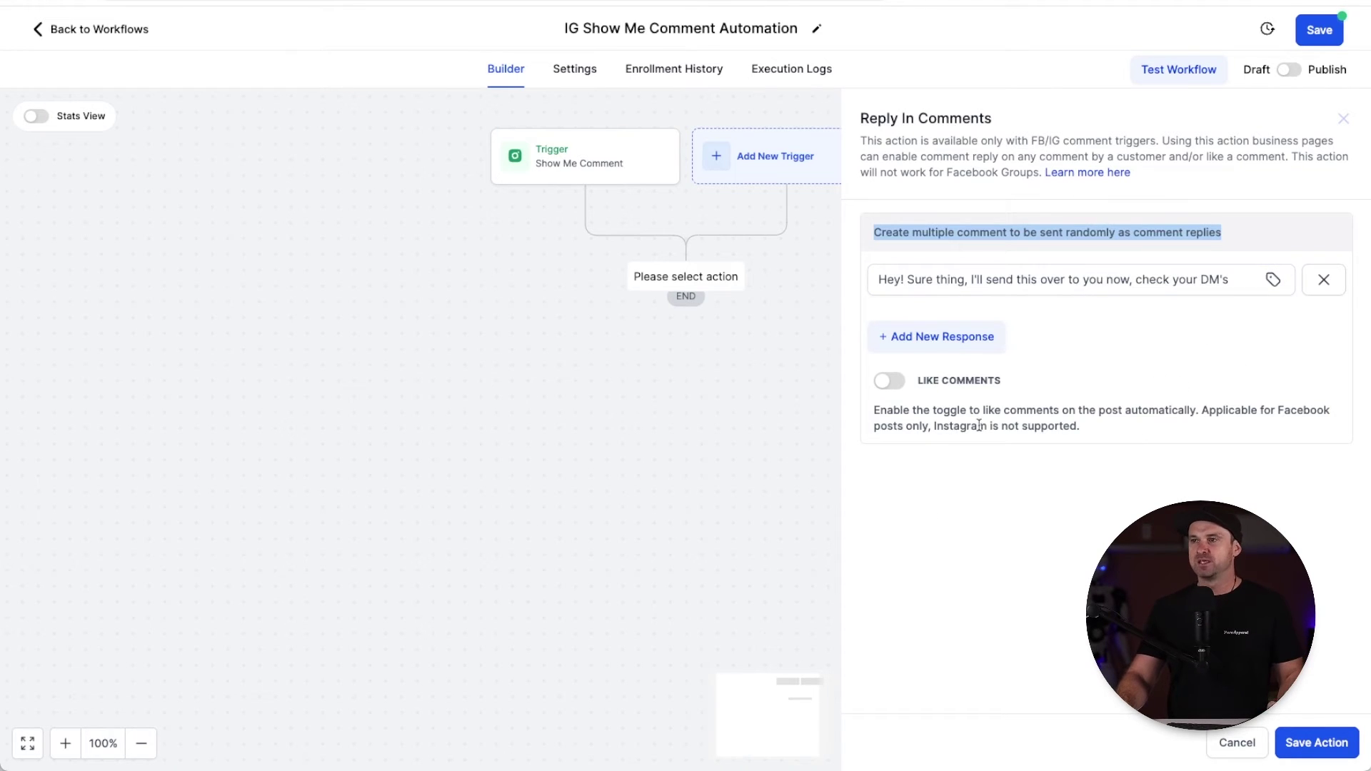
click(893, 383)
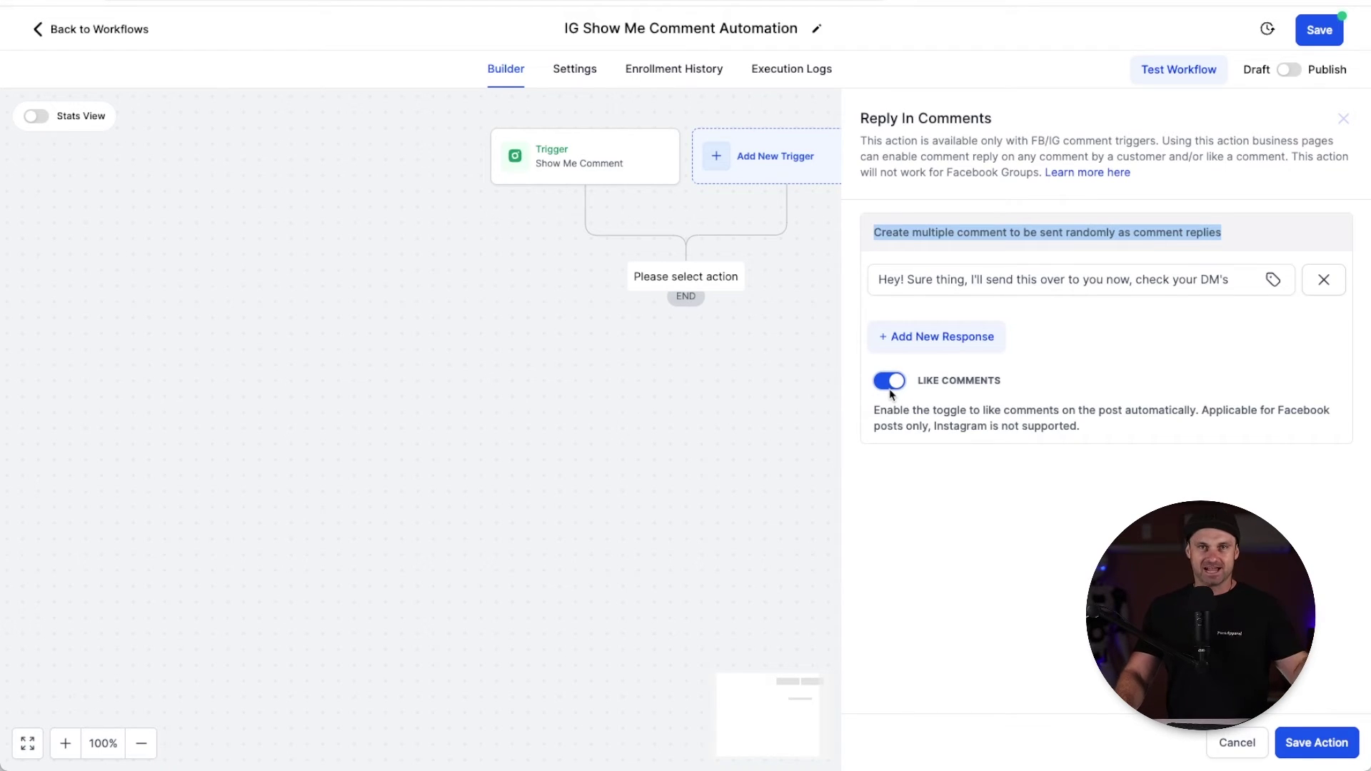
click(1307, 751)
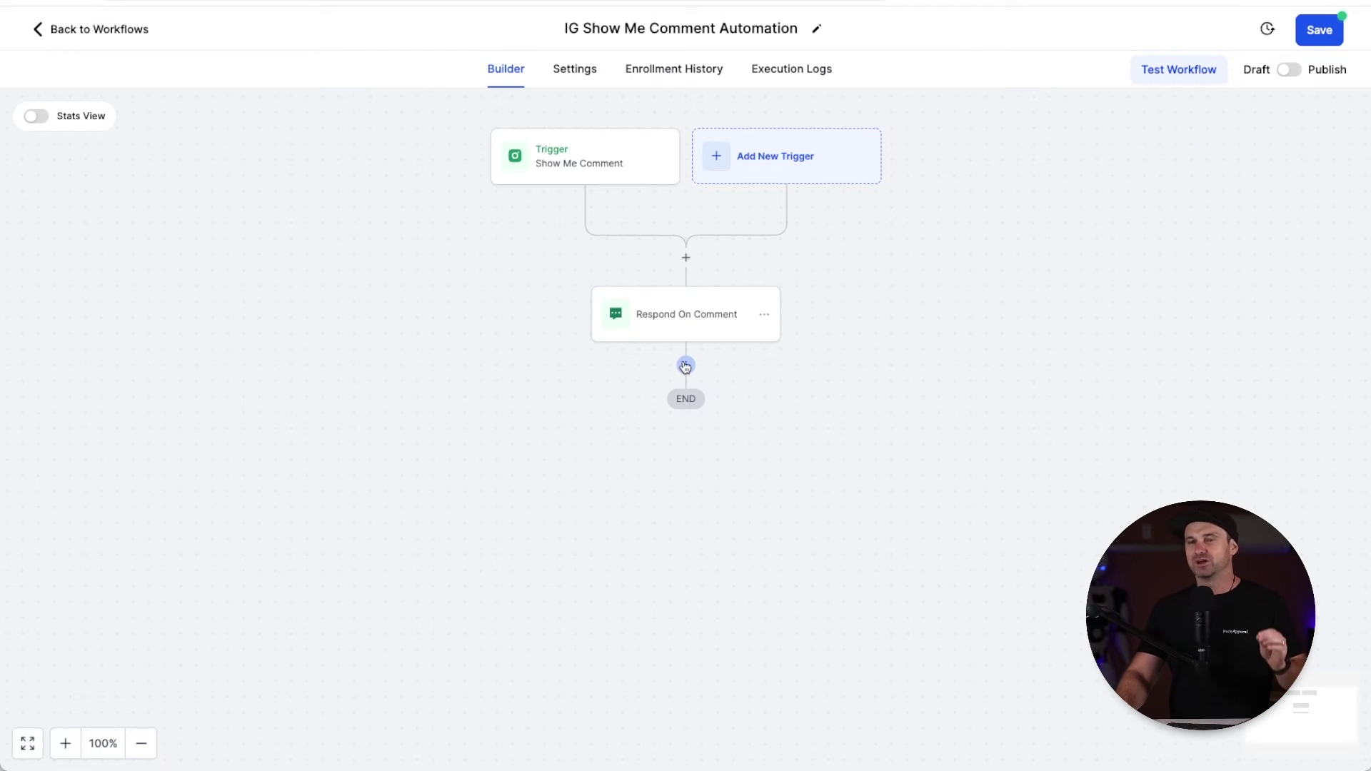
Add an Instagram DM action after the comment reply
click(686, 366)
text(DM)
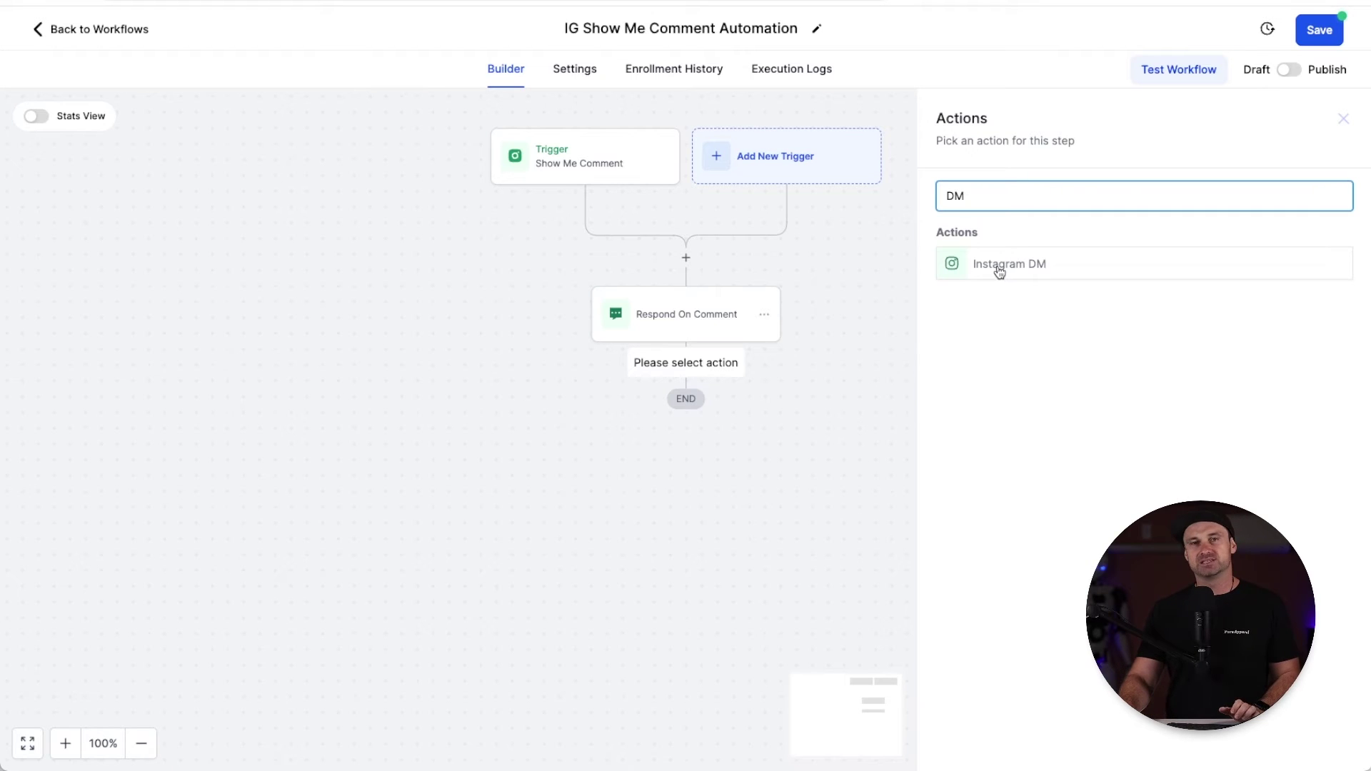
click(998, 268)
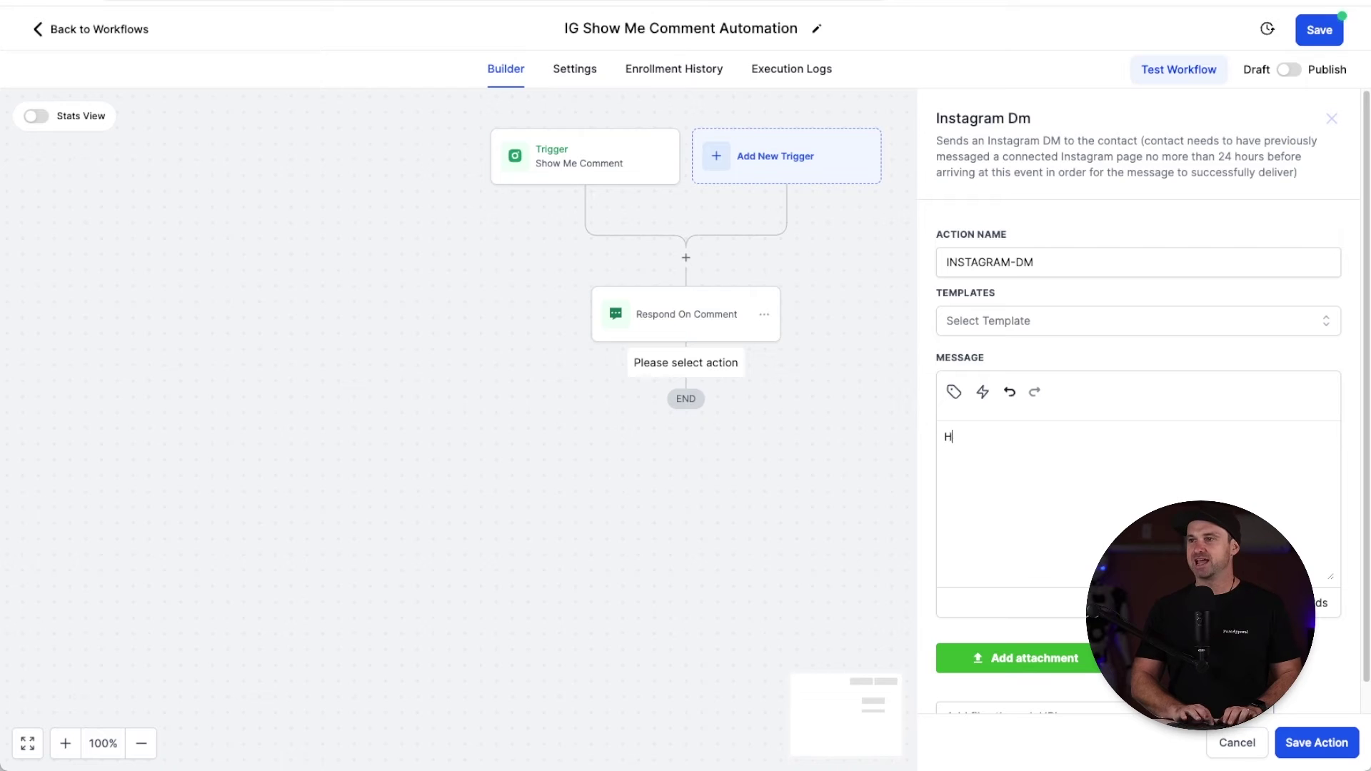
Write the free-training DM with the funnelscene.com link, then publish and save the workflow
text(Hey, you wanted to )
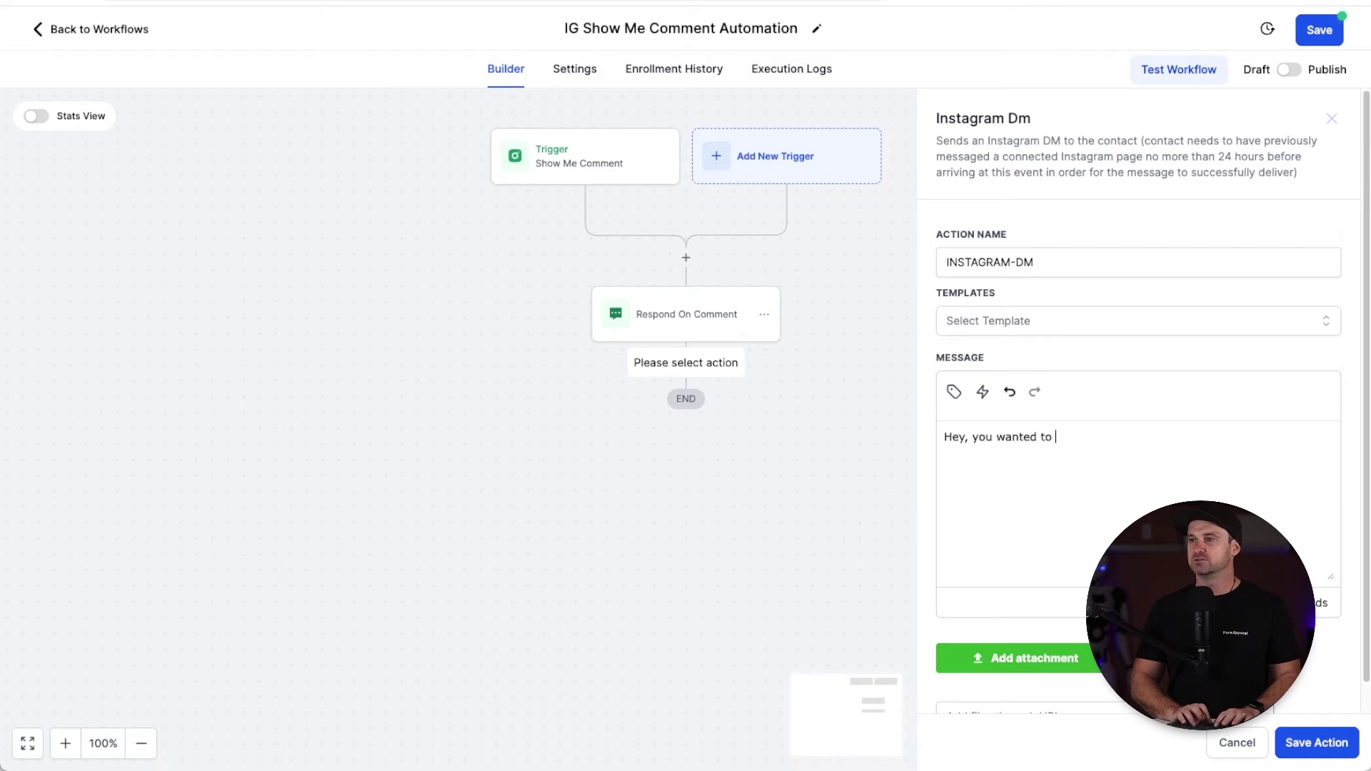
text(get my free training, here it is here)
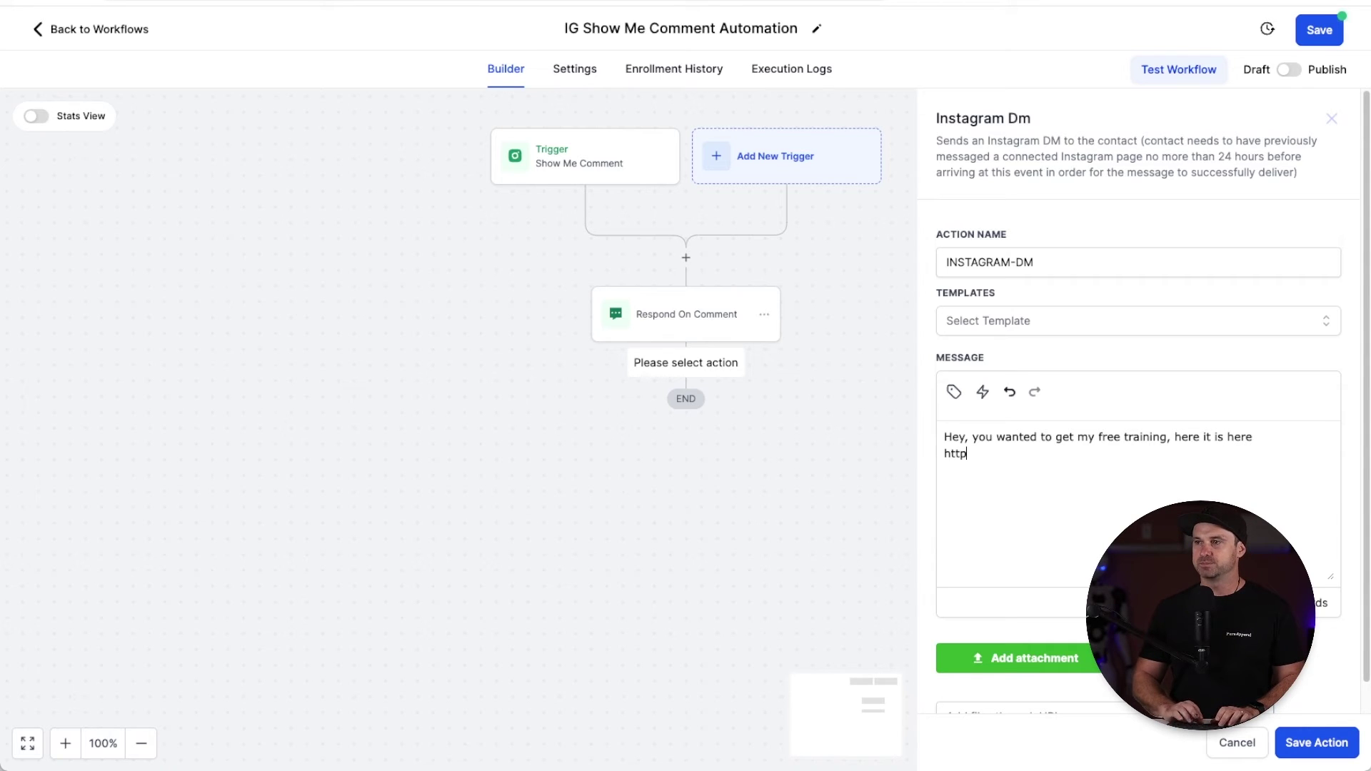
text(nelscene)
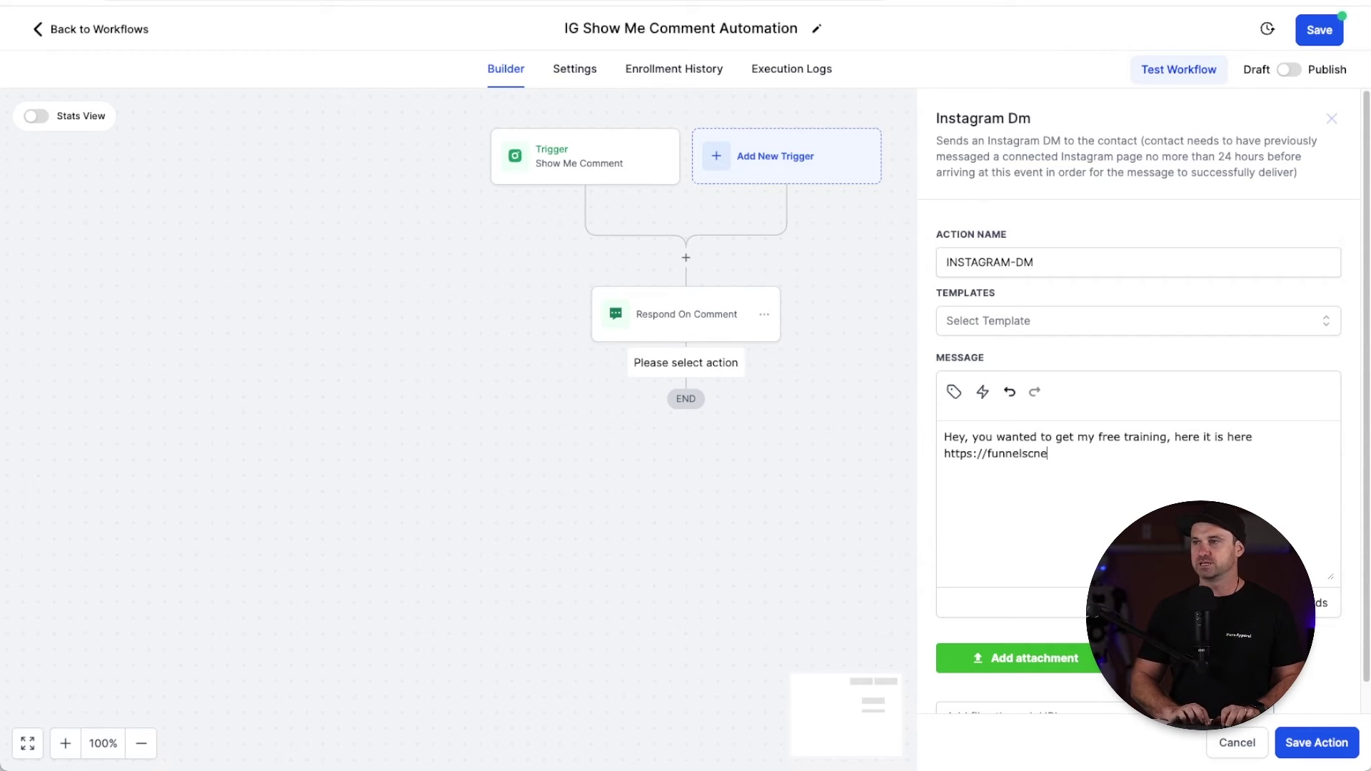
text(.)
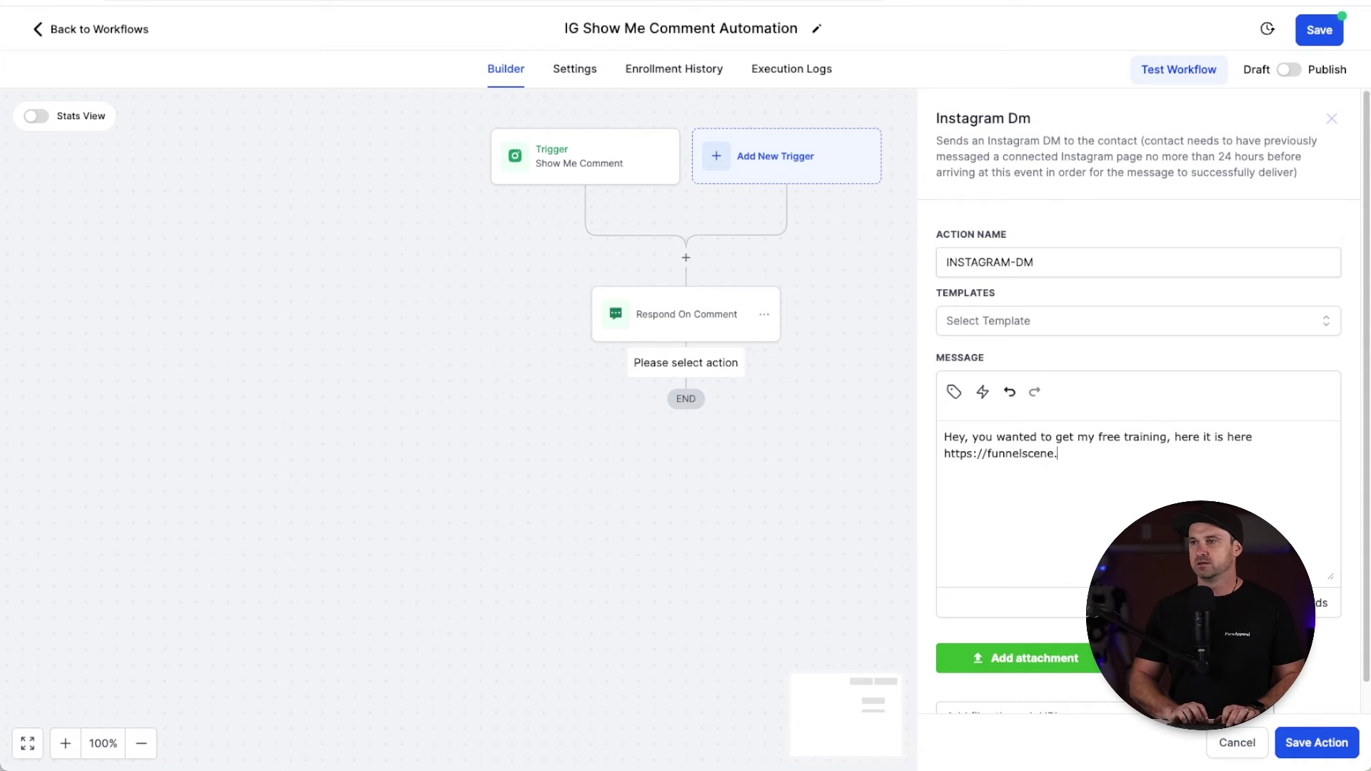
text(com)
click(1292, 739)
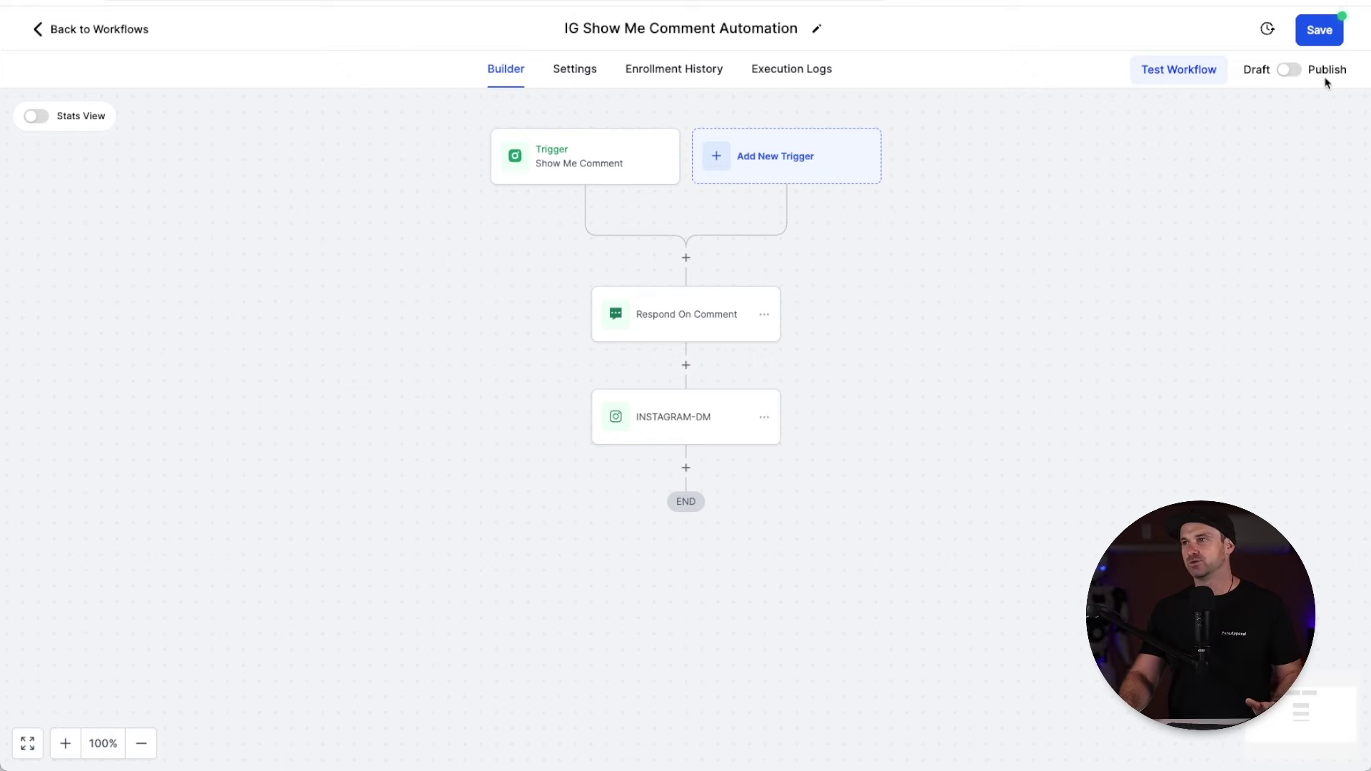
click(1287, 72)
click(1318, 32)
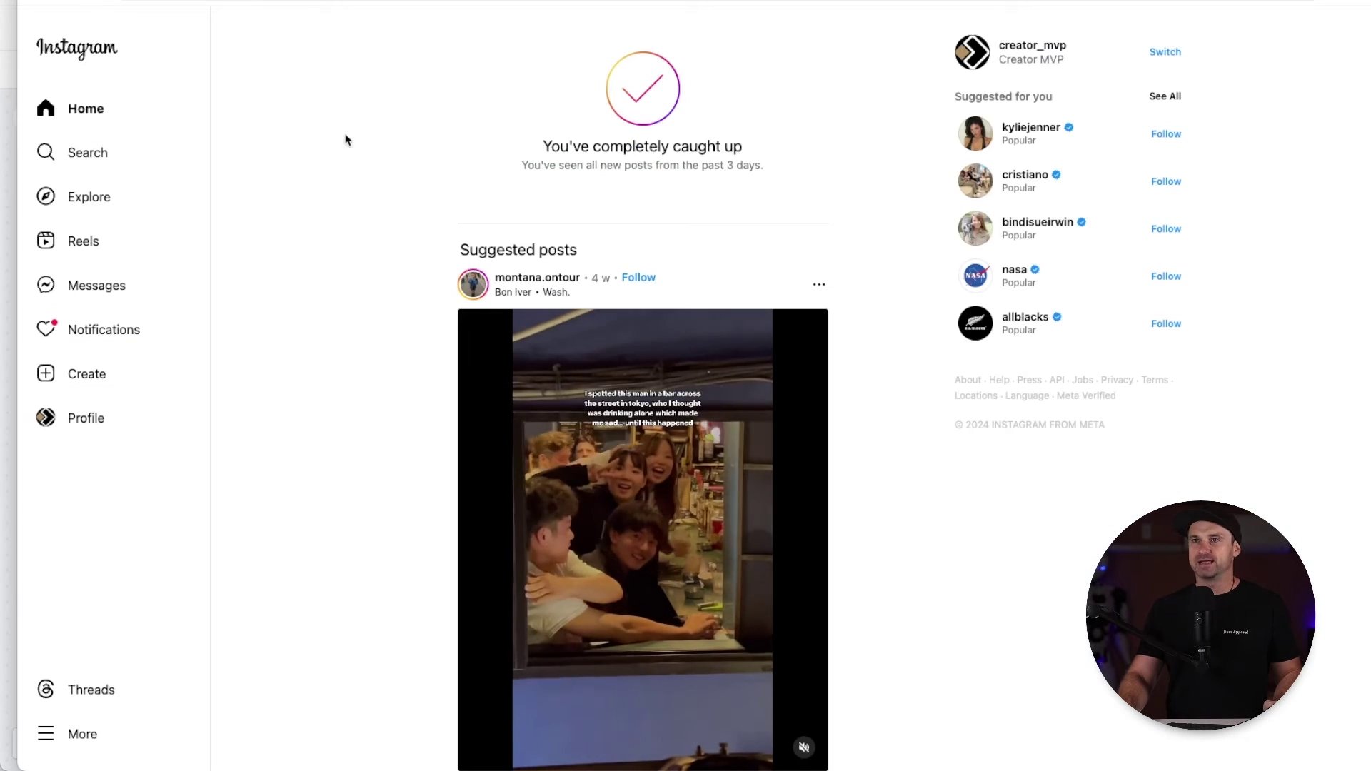
Find and open the funnelscene profile through Instagram search
scroll(358, 183, down, 5)
scroll(319, 254, up, 6)
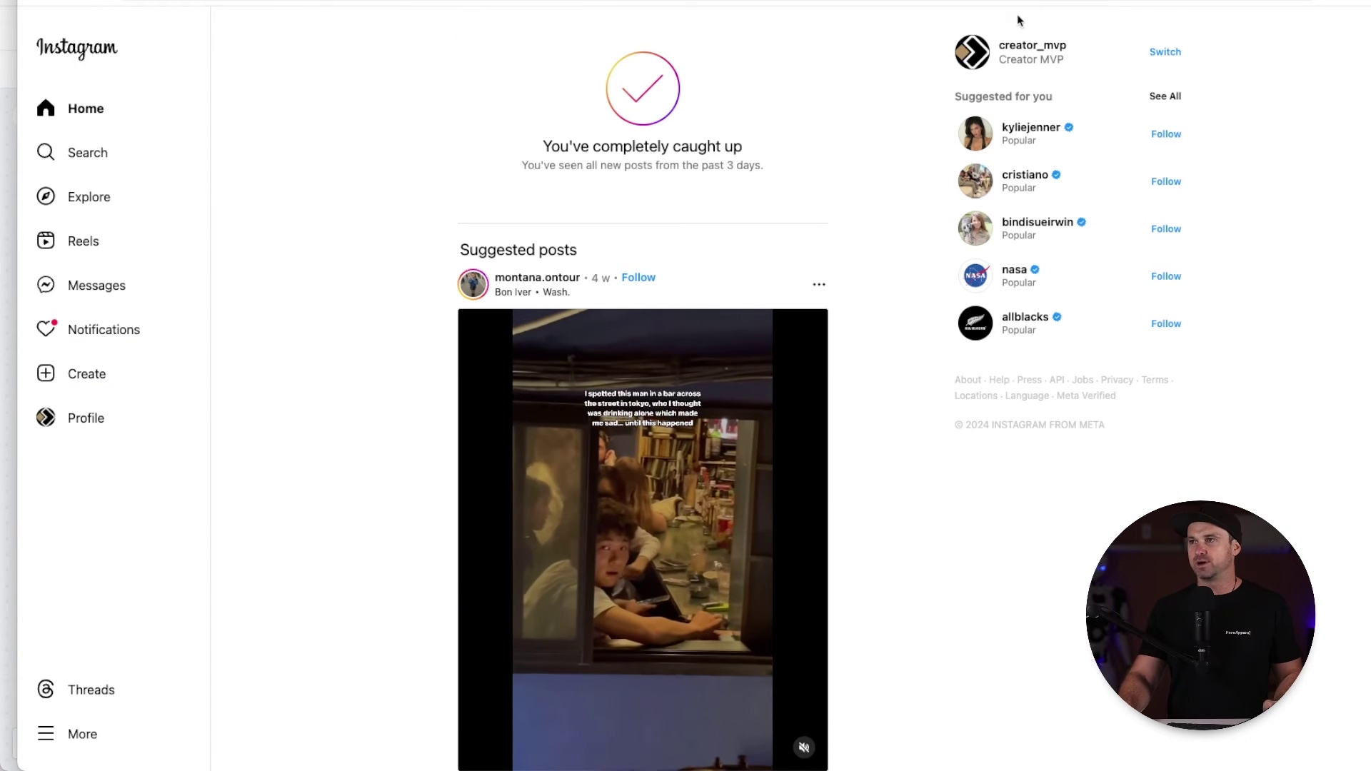
drag(1071, 50, 991, 57)
click(1210, 57)
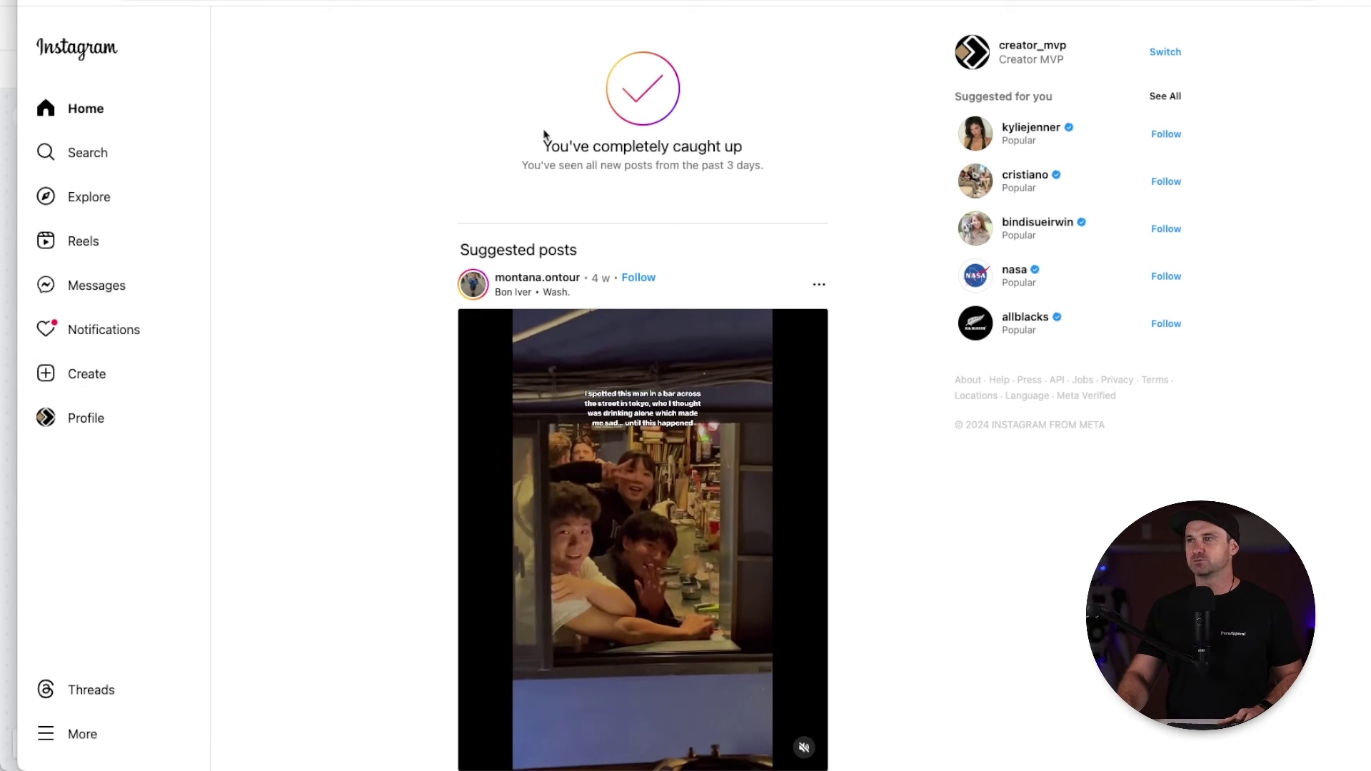
click(89, 153)
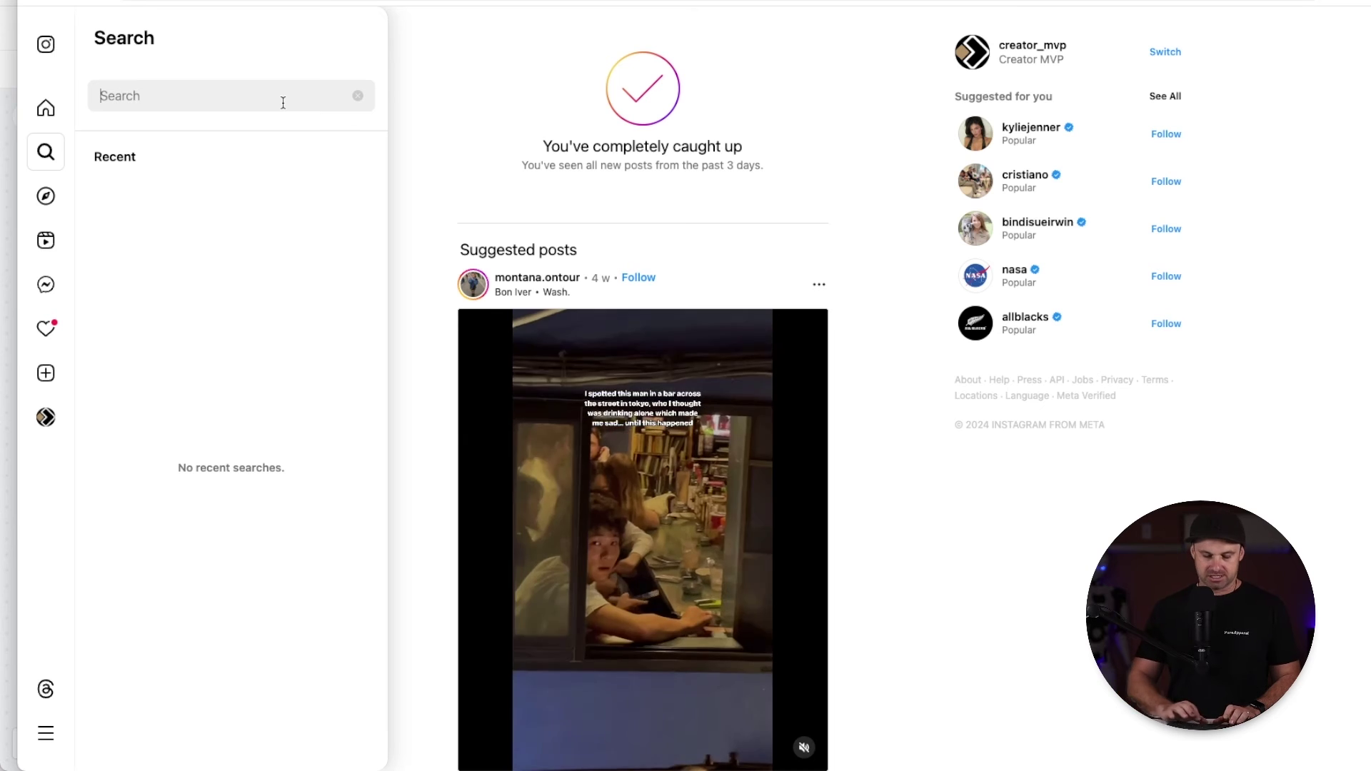
text(funnelscene)
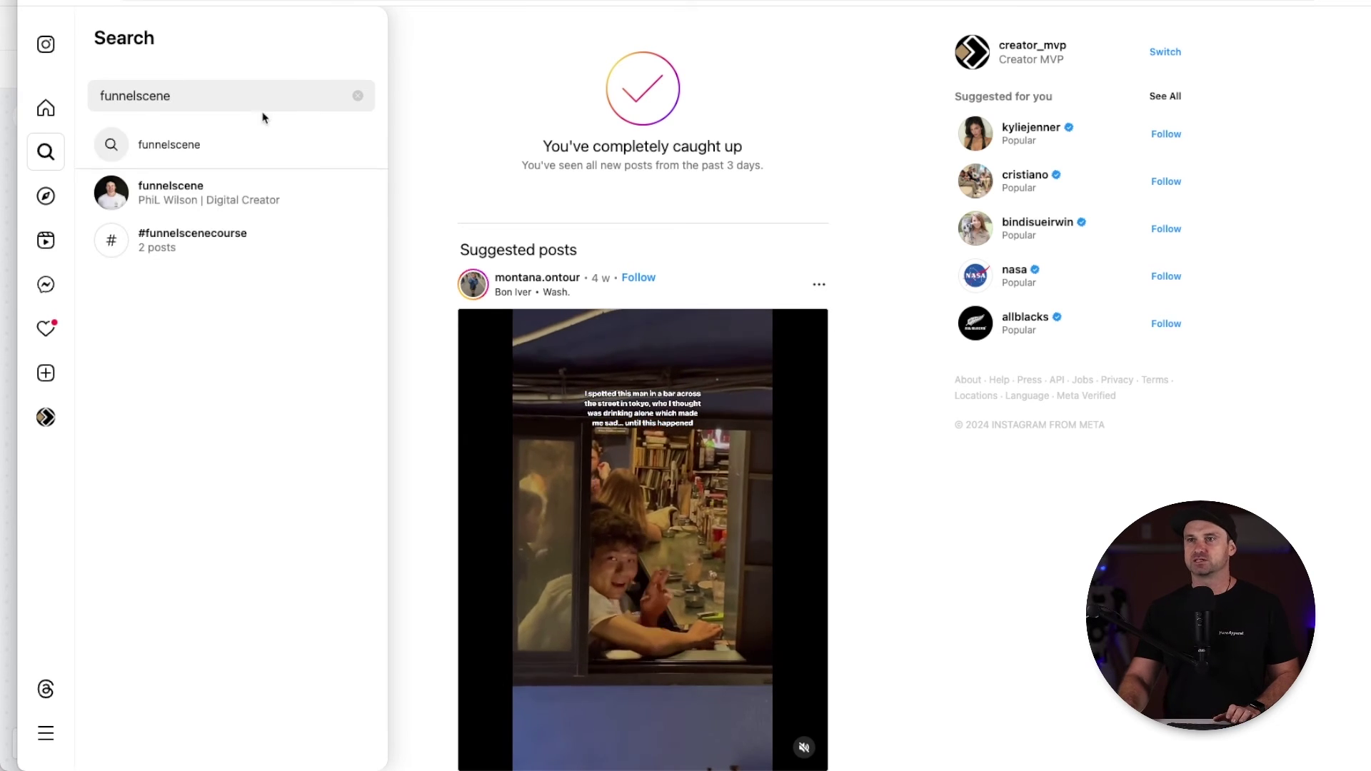
click(218, 185)
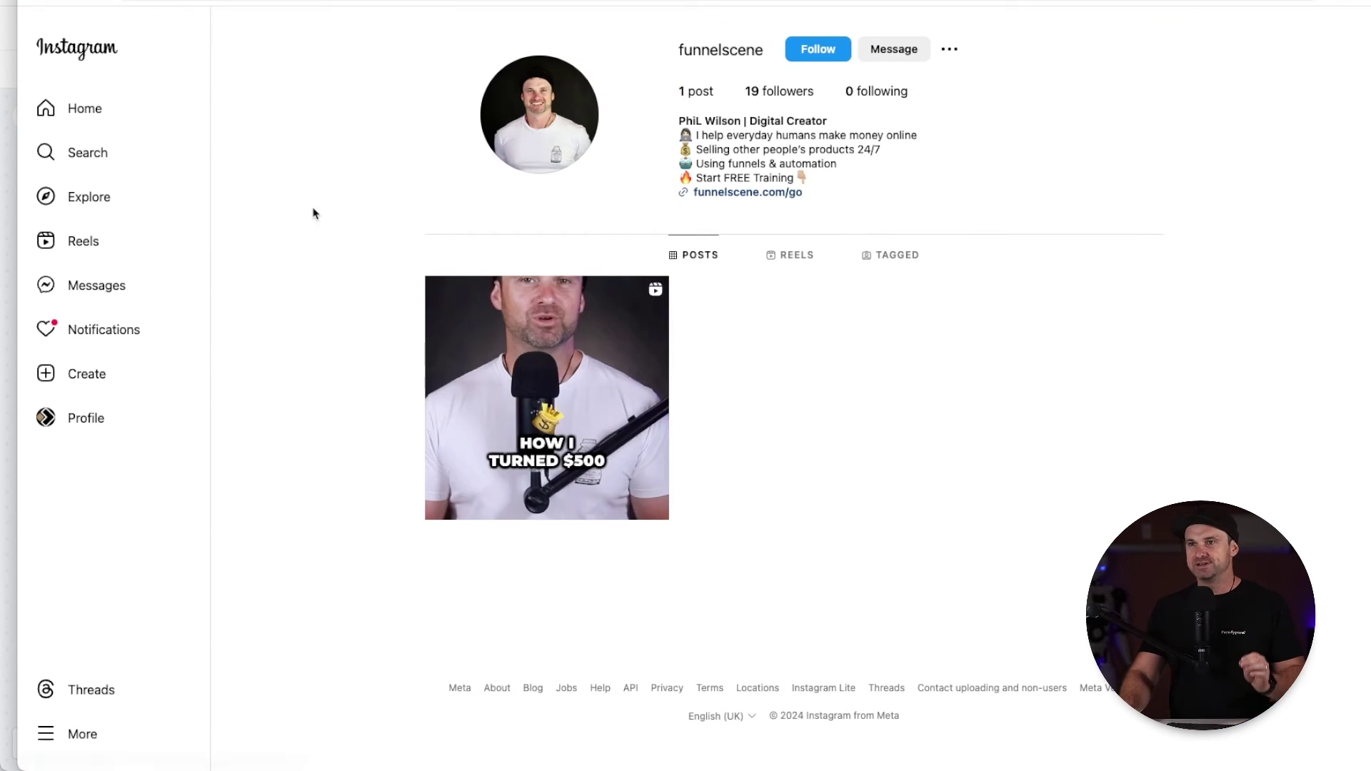
Comment 'Show Me' on the reel post, then close the post
click(568, 355)
text(Show Me)
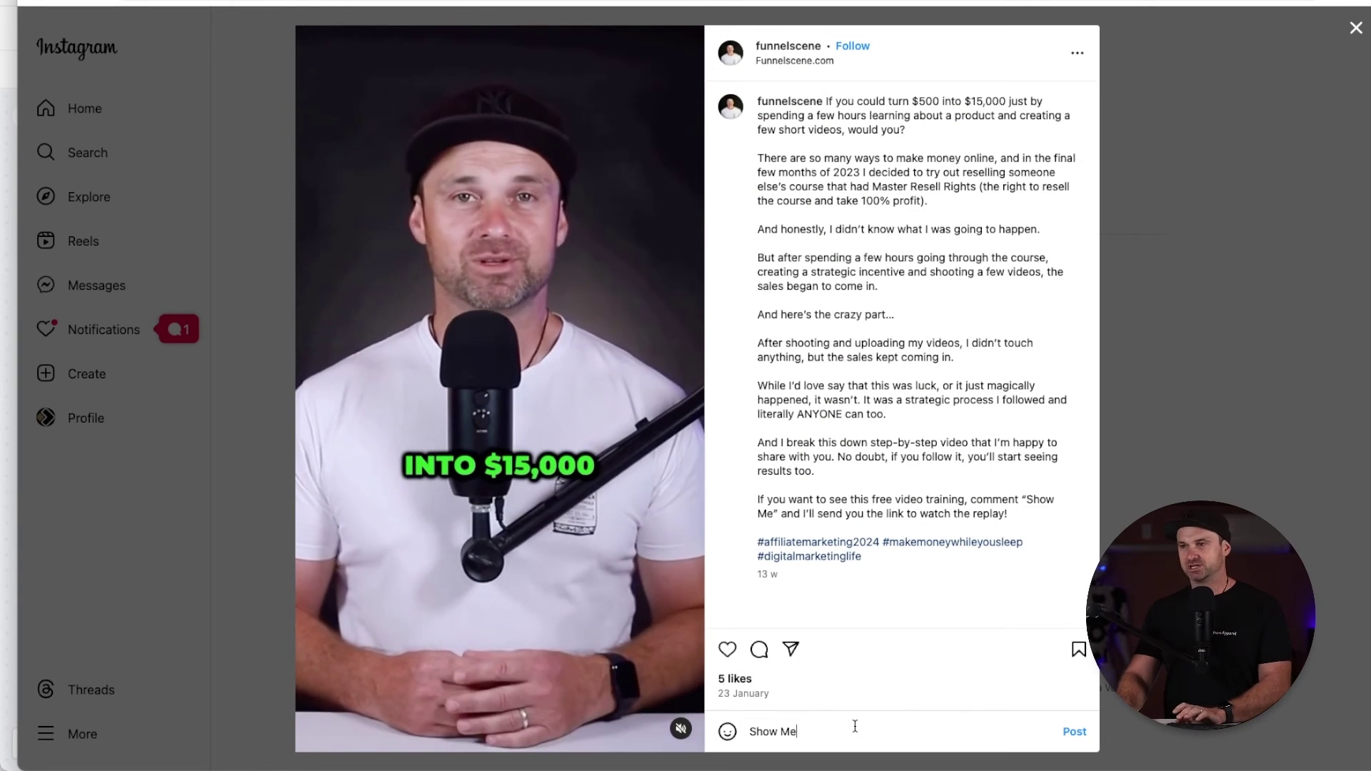
key(Return)
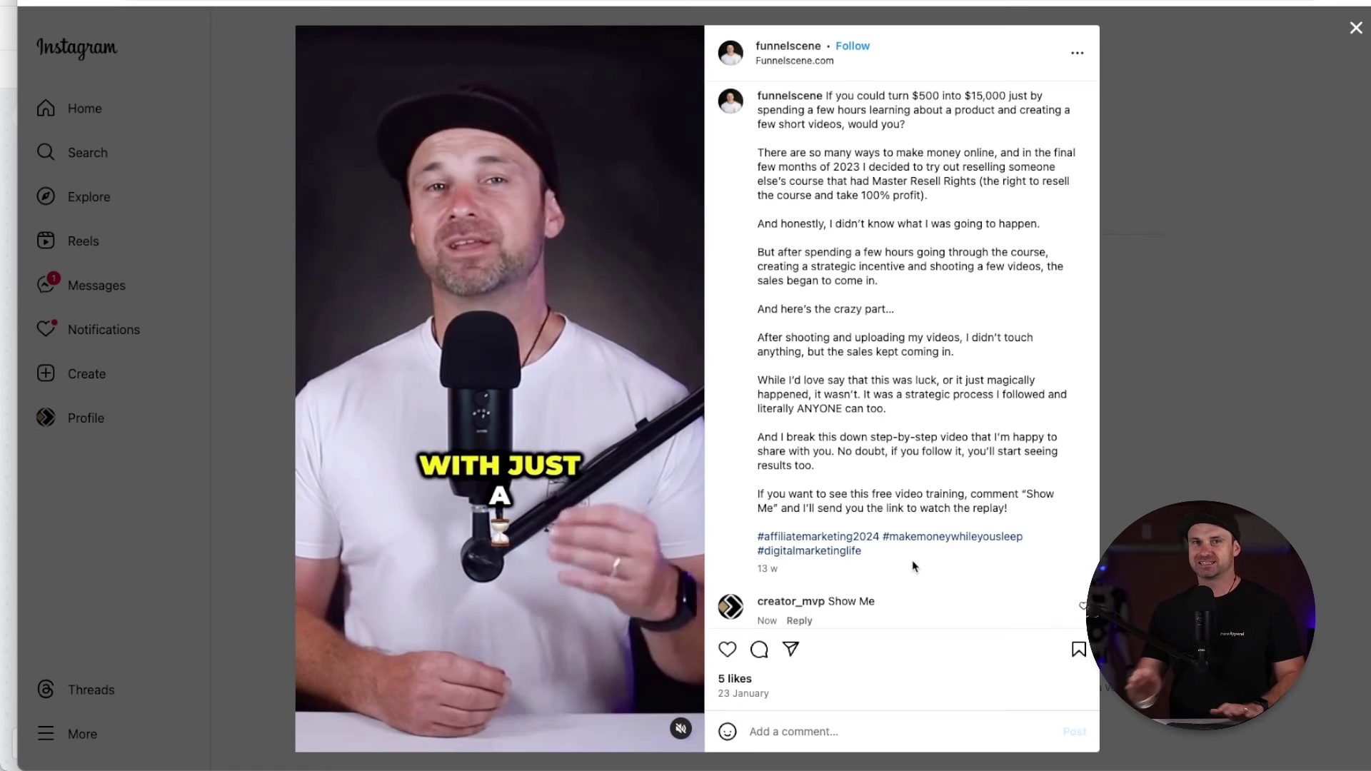
scroll(928, 428, down, 1)
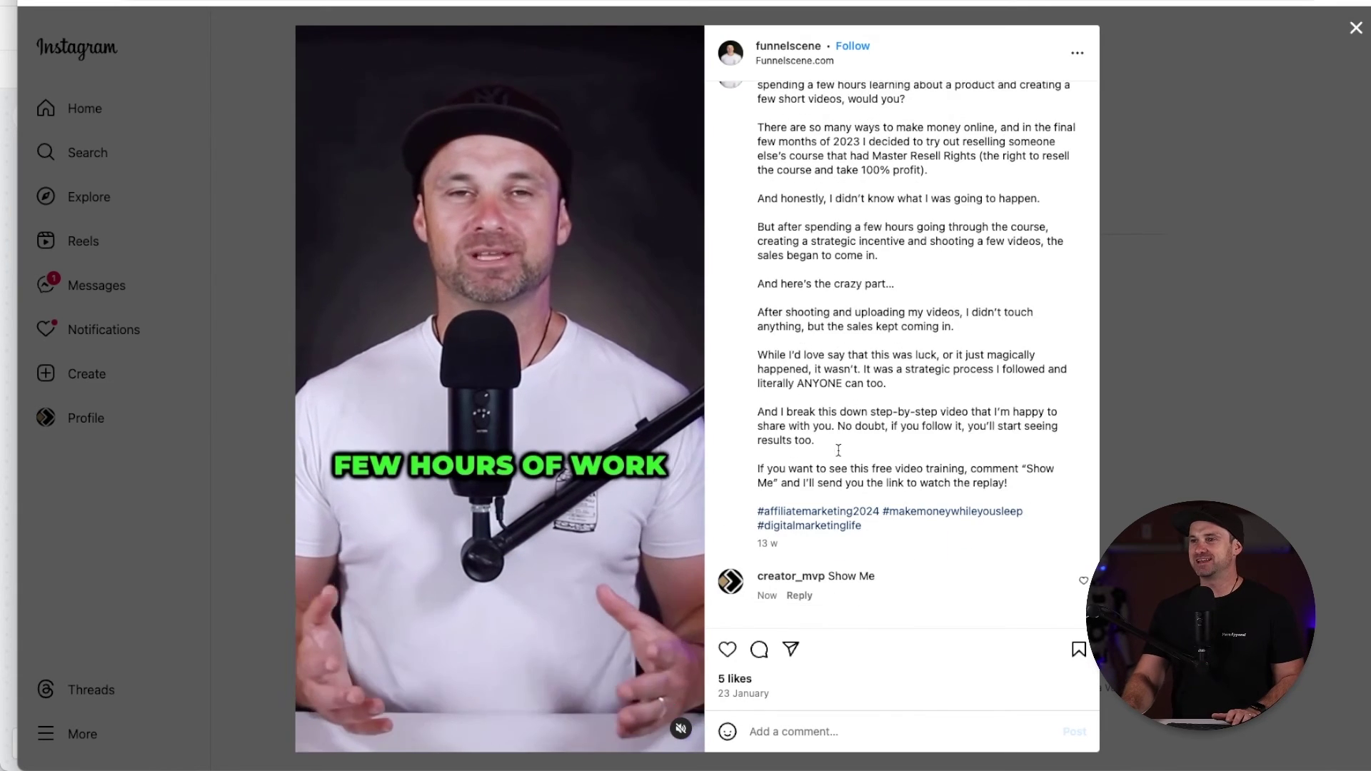
click(1172, 355)
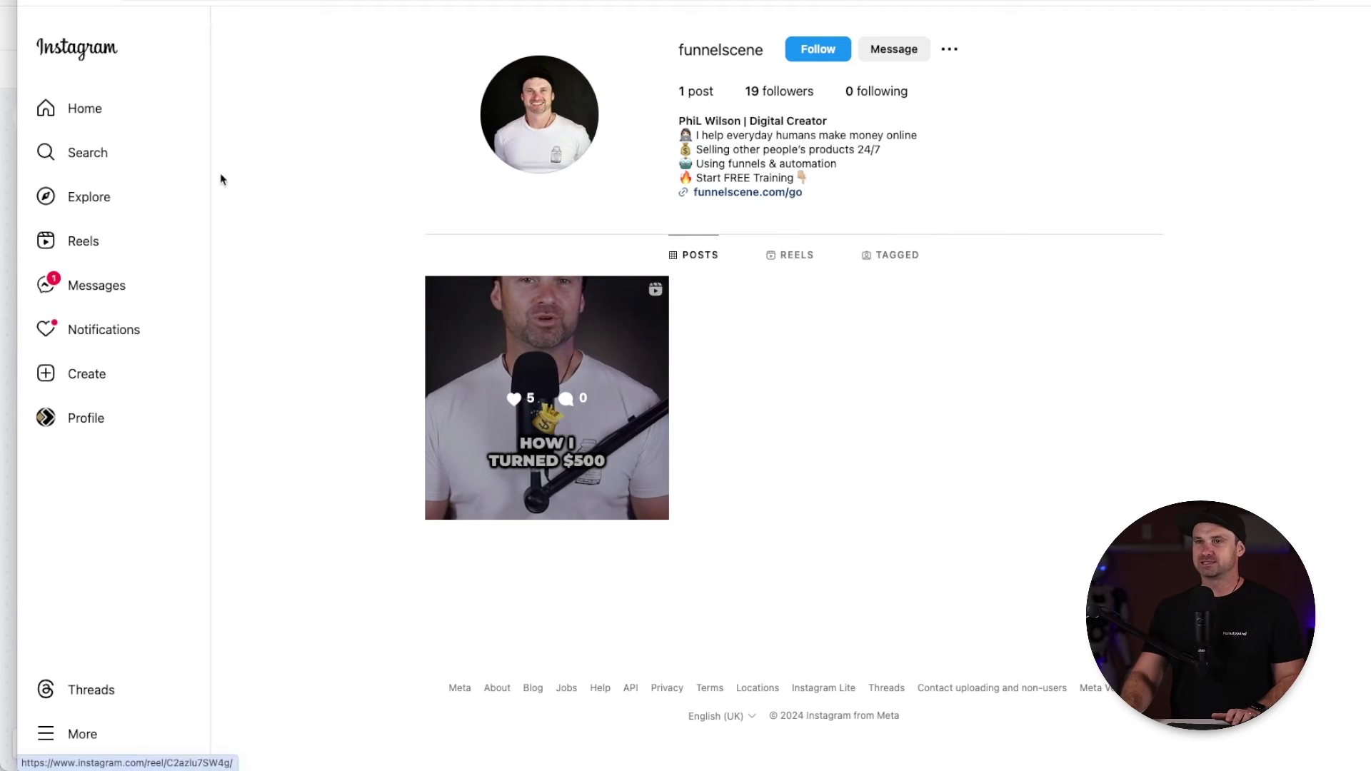
Reload the profile and reopen the reel to see the automatic reply to 'Show Me'
key(super+r)
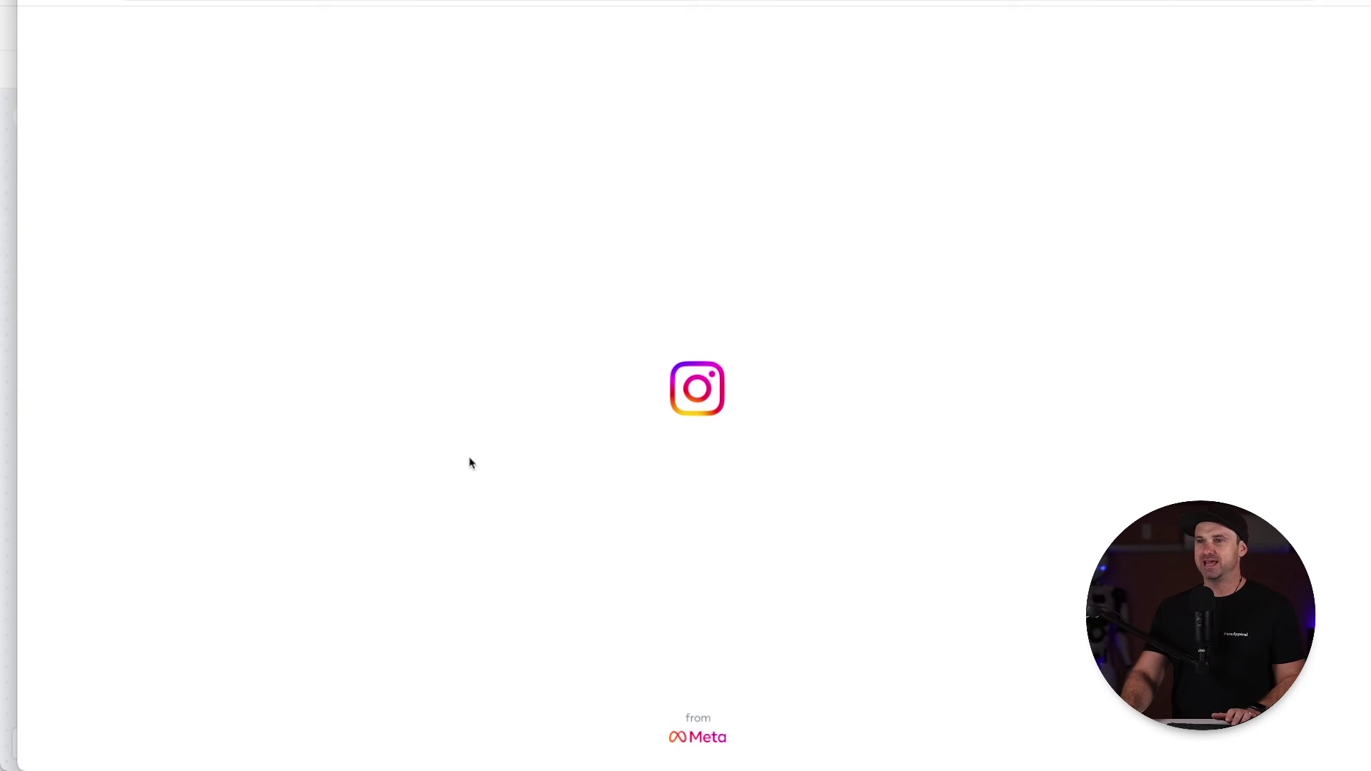
click(508, 452)
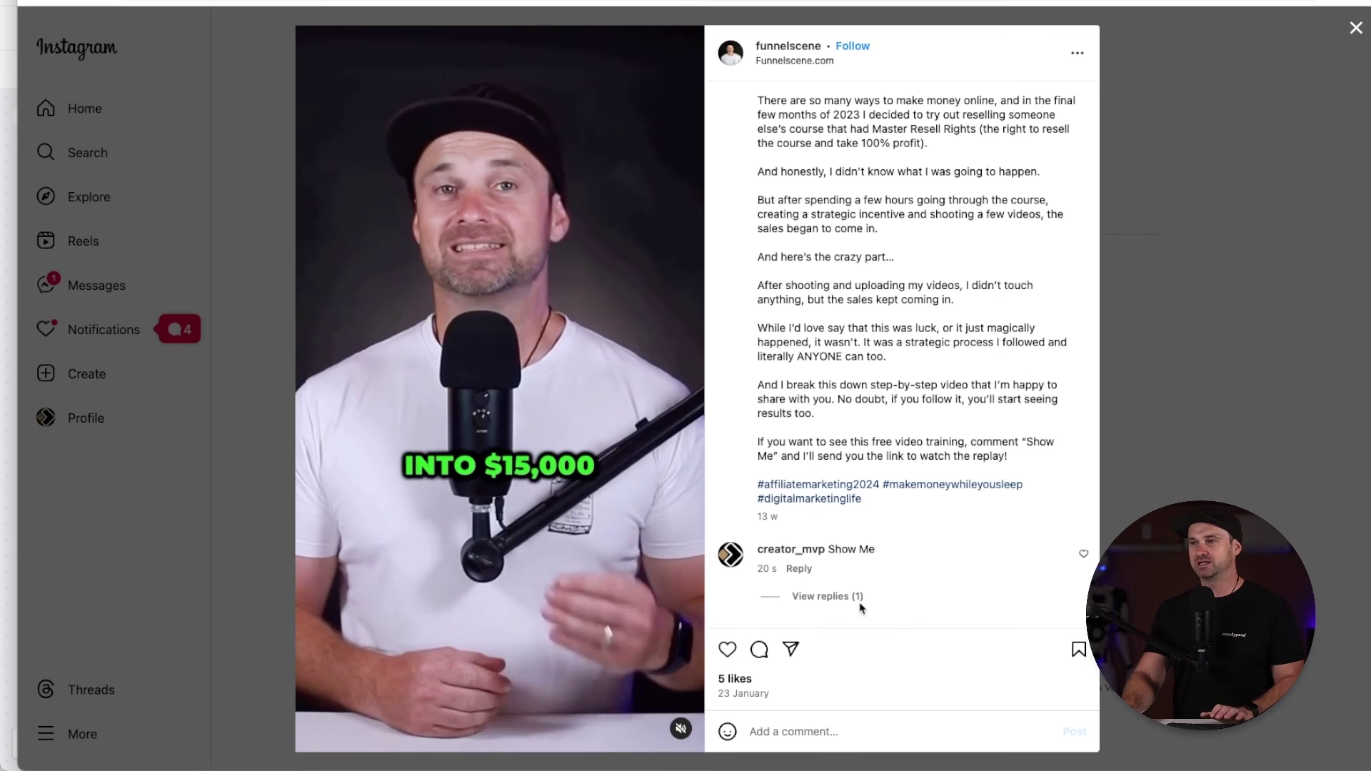
click(855, 597)
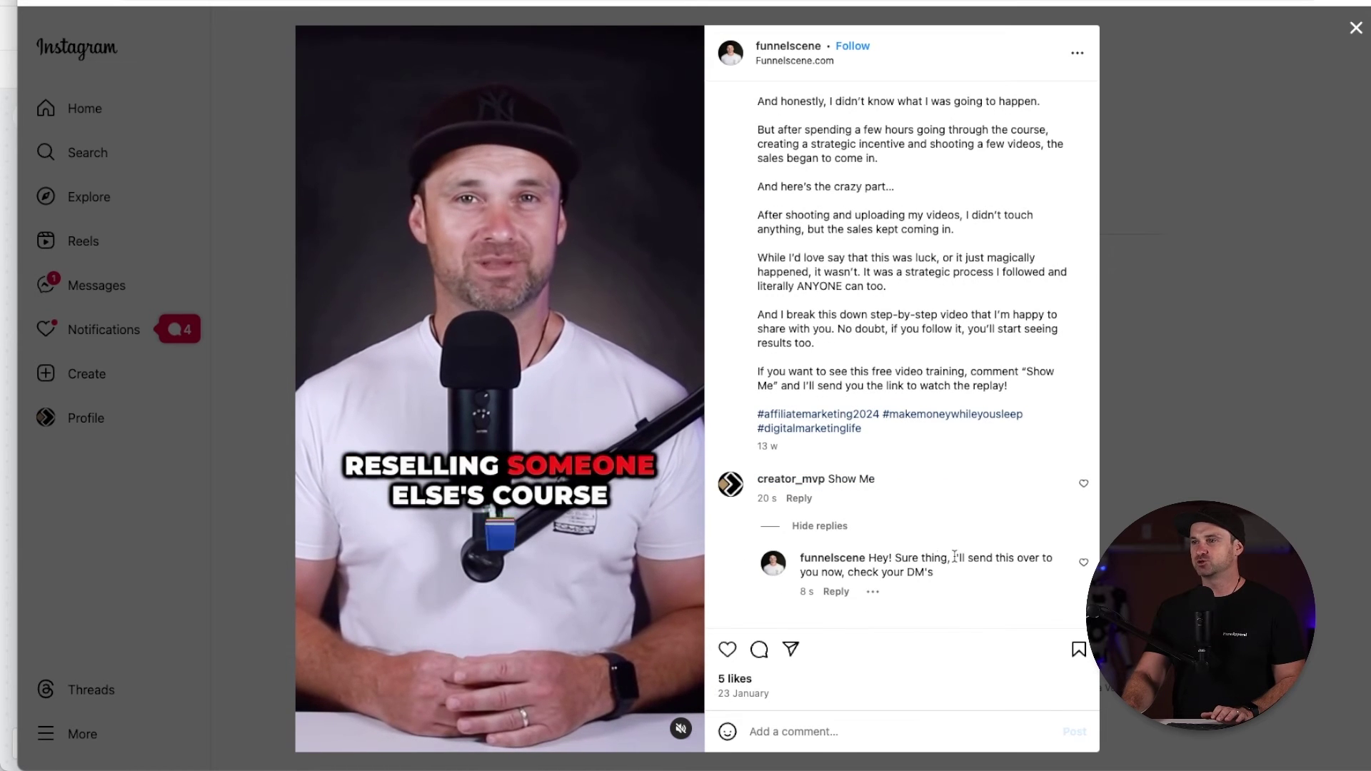
click(289, 480)
Open the new free-training DM conversation from the General messages folder
click(118, 286)
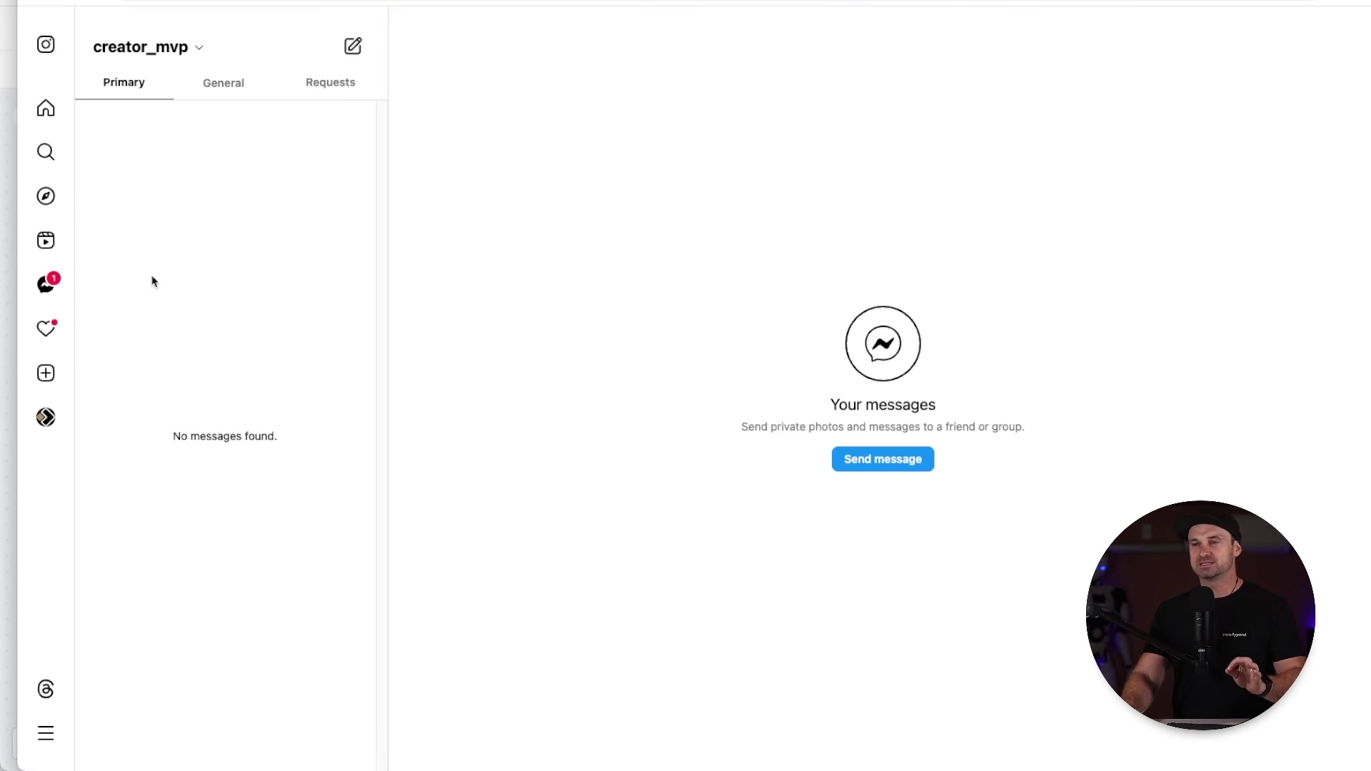
click(210, 84)
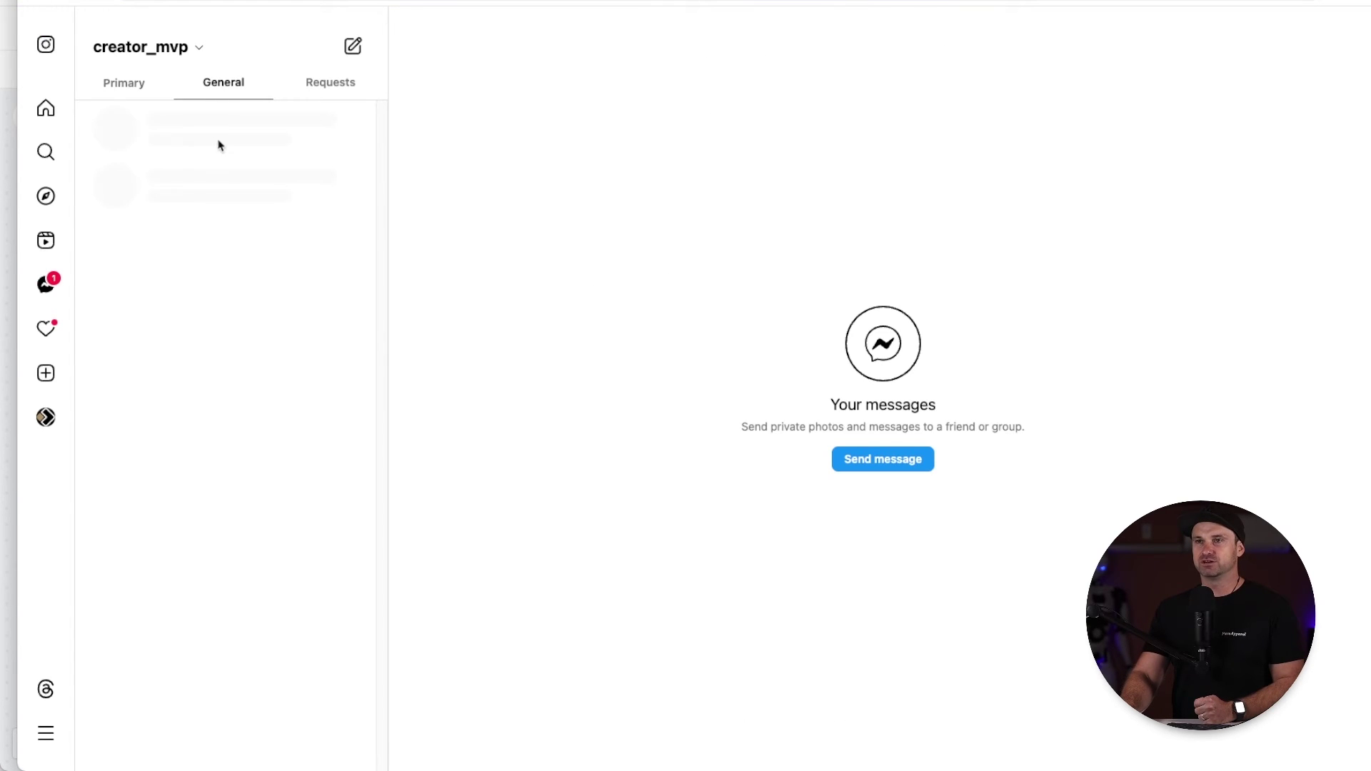
click(236, 142)
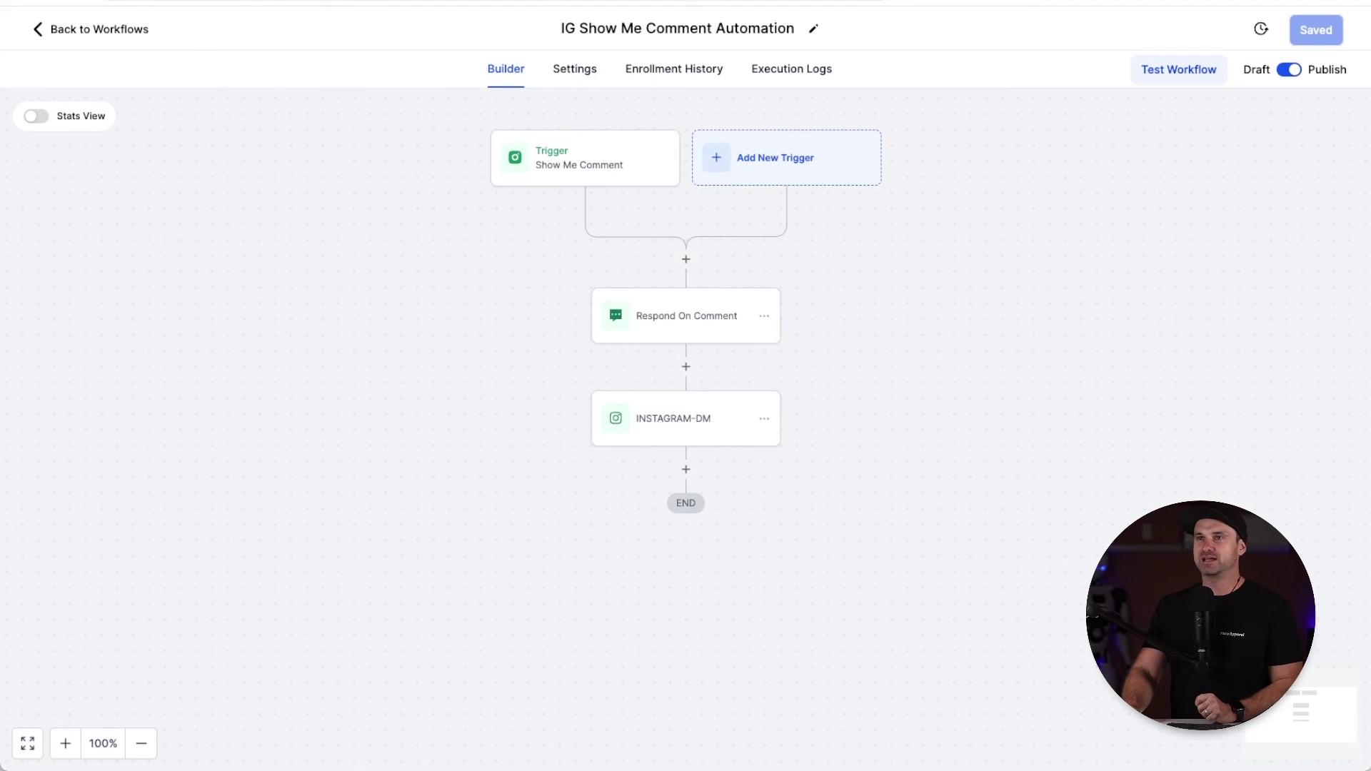
Verify the automated free-training DM in GoHighLevel Conversations, then return to the Instagram chat
click(65, 31)
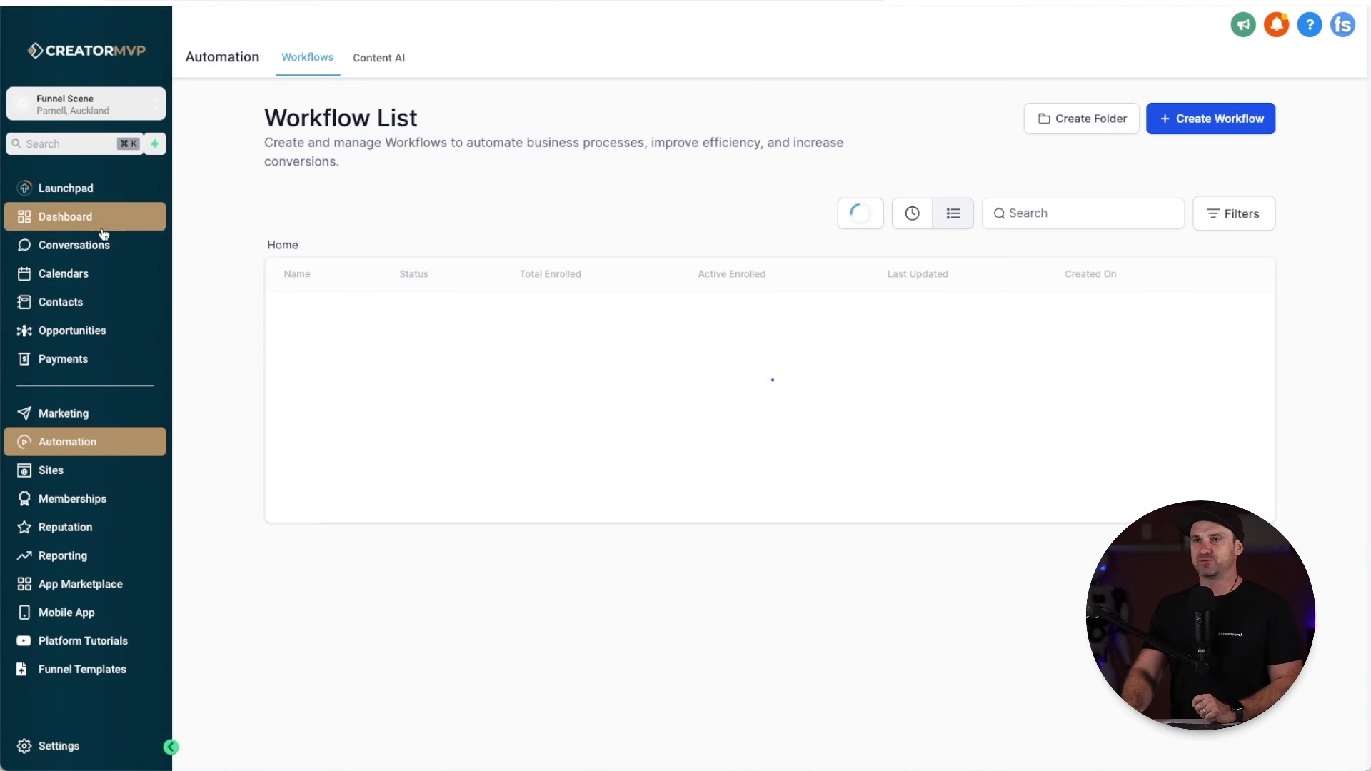
click(100, 239)
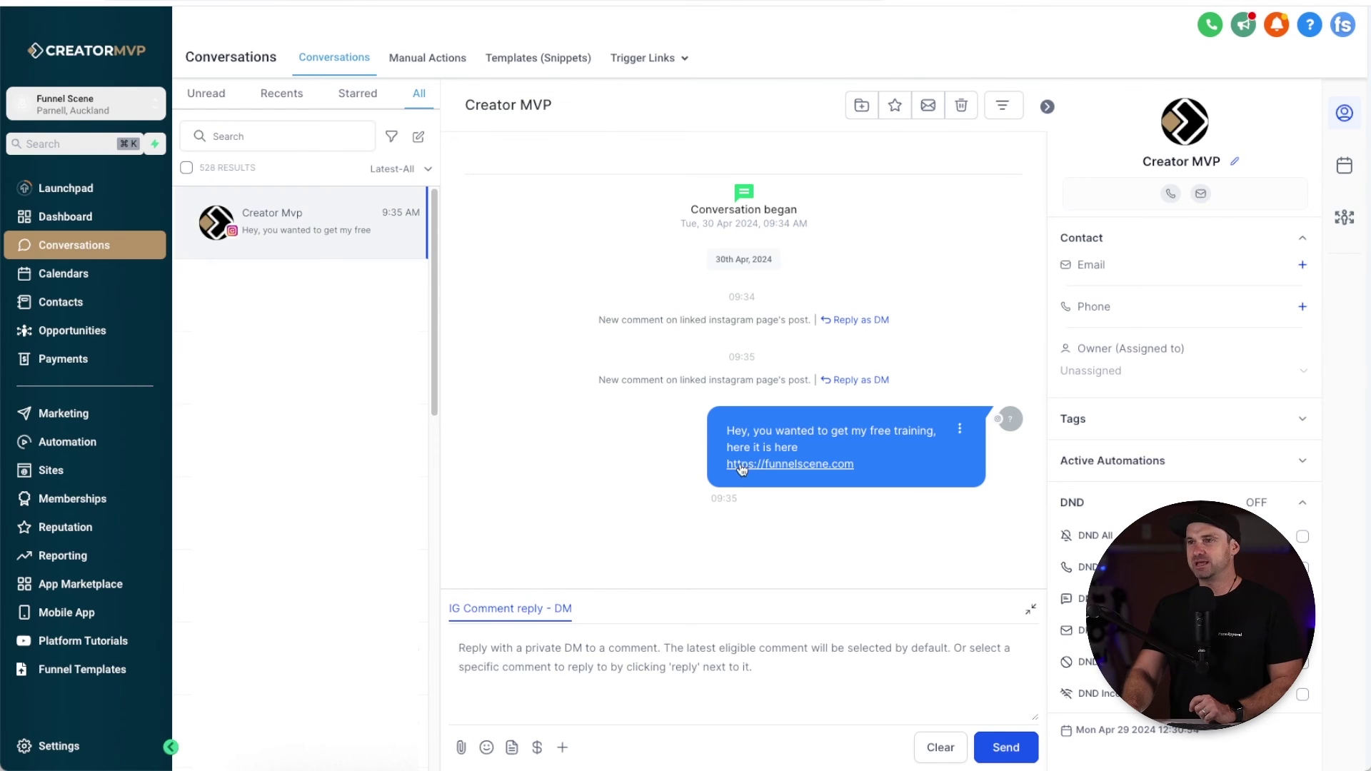
drag(716, 428, 896, 464)
click(818, 557)
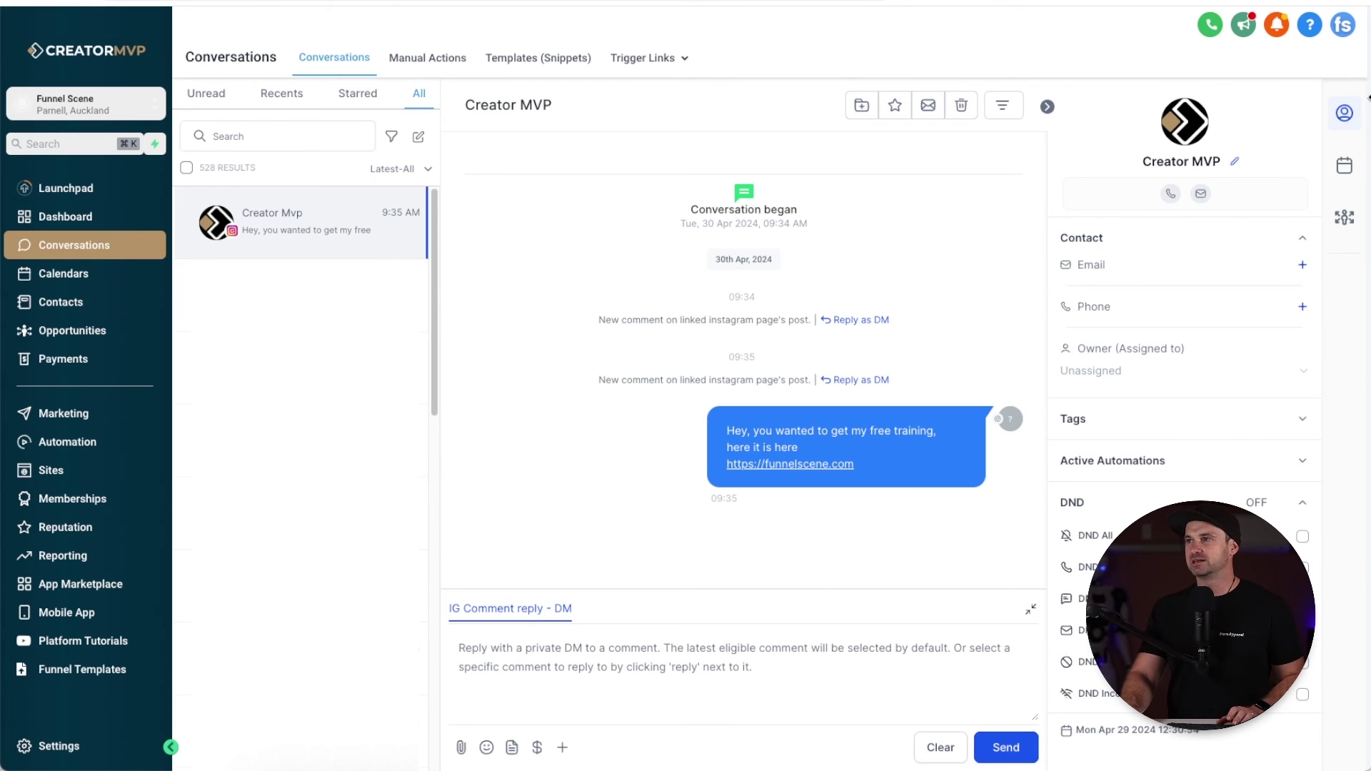
key(super+Tab)
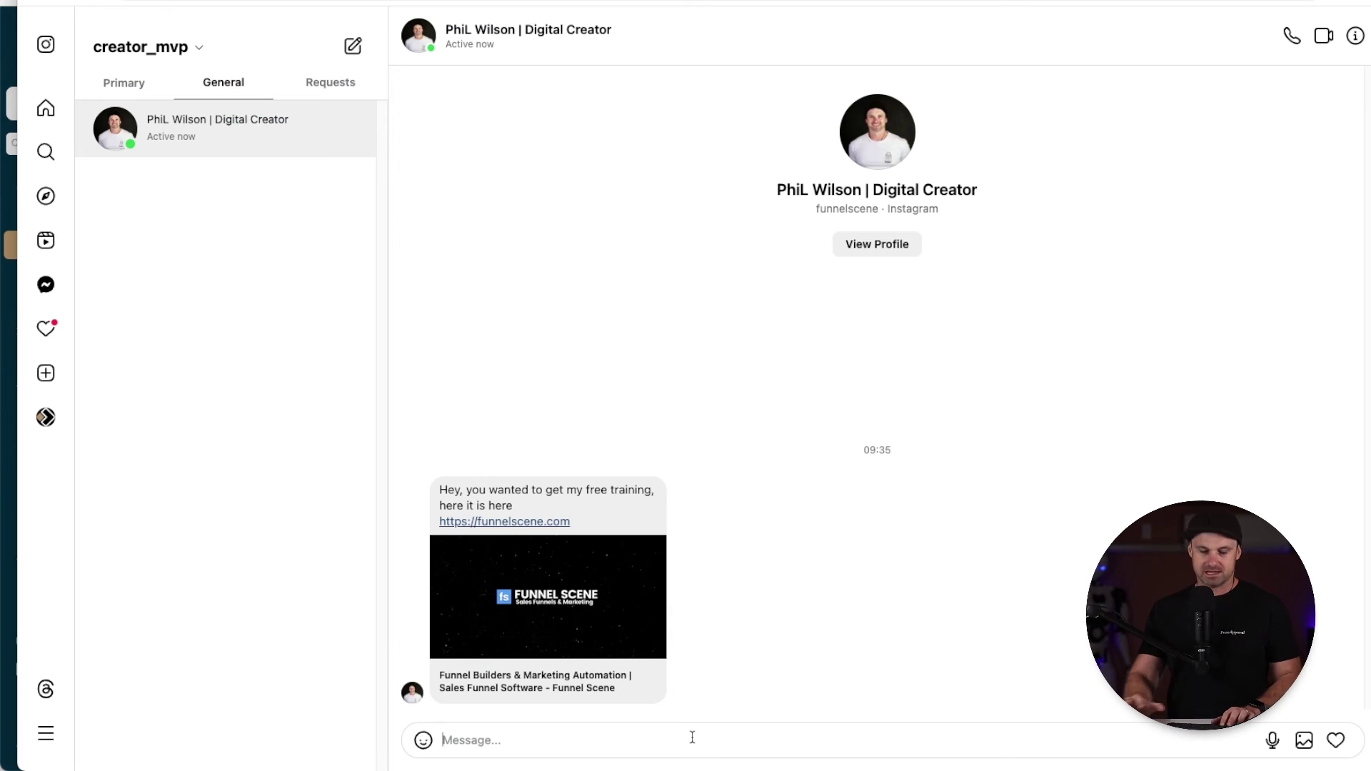
Reply 'Awesome, thanks' to the free-training DM in Instagram, then go back to the CRM conversation
text(Awesome, thanks)
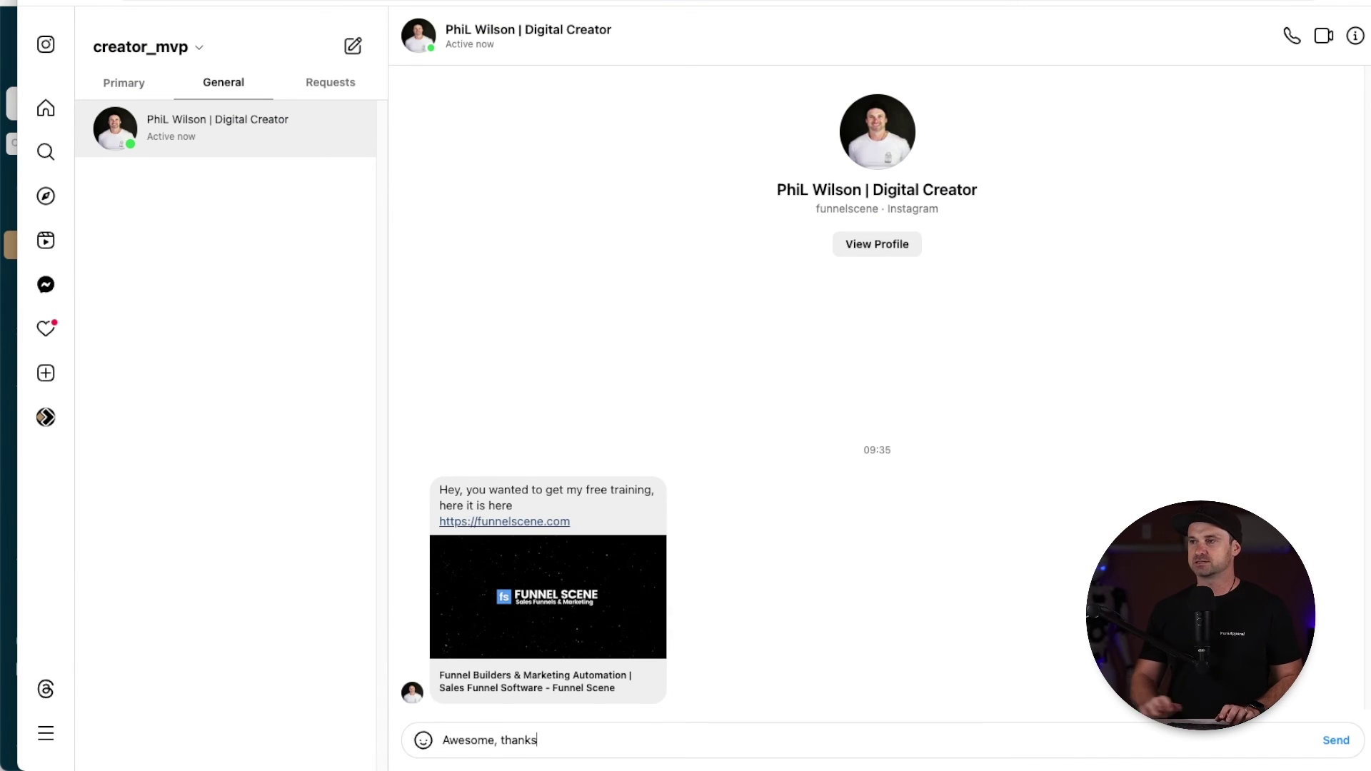
key(Return)
click(3, 171)
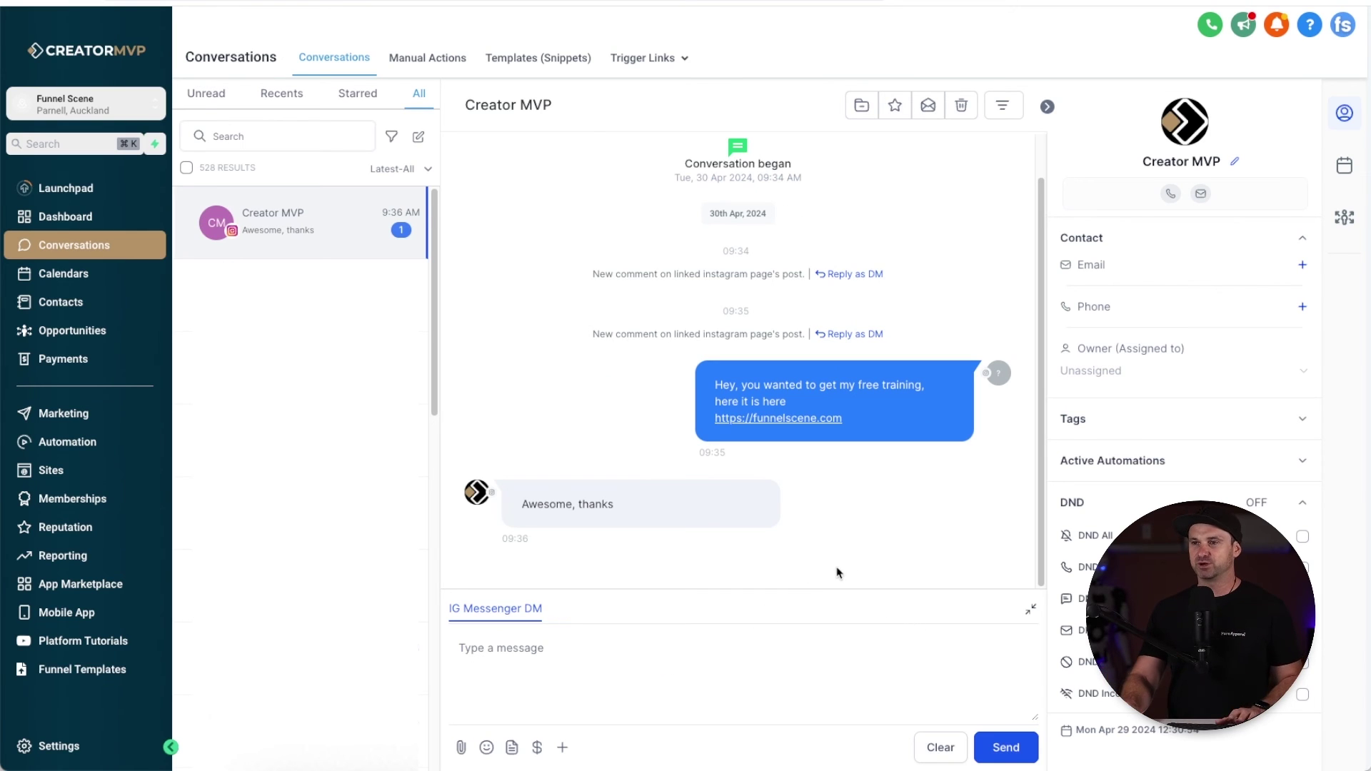
Send 'No problem' from the GoHighLevel IG Messenger DM composer
click(576, 672)
text(N)
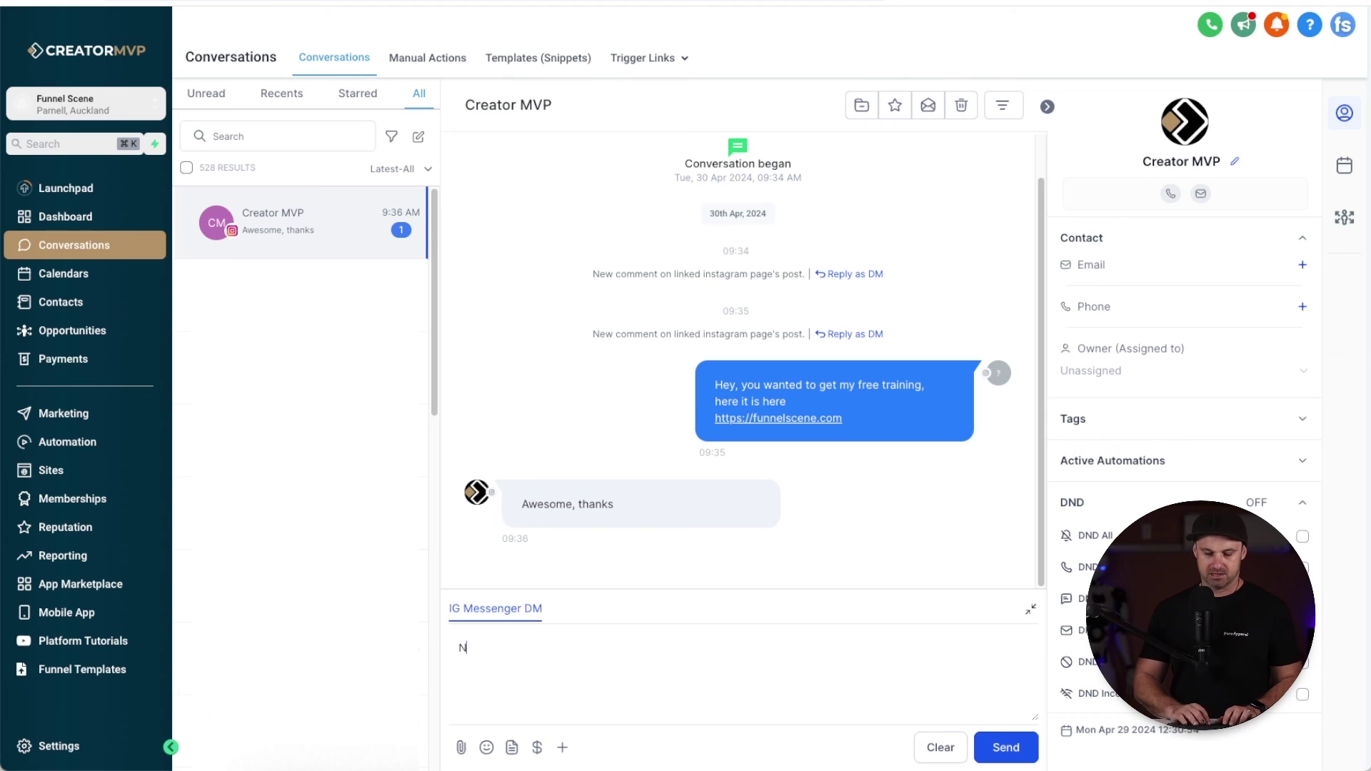
text(o problem)
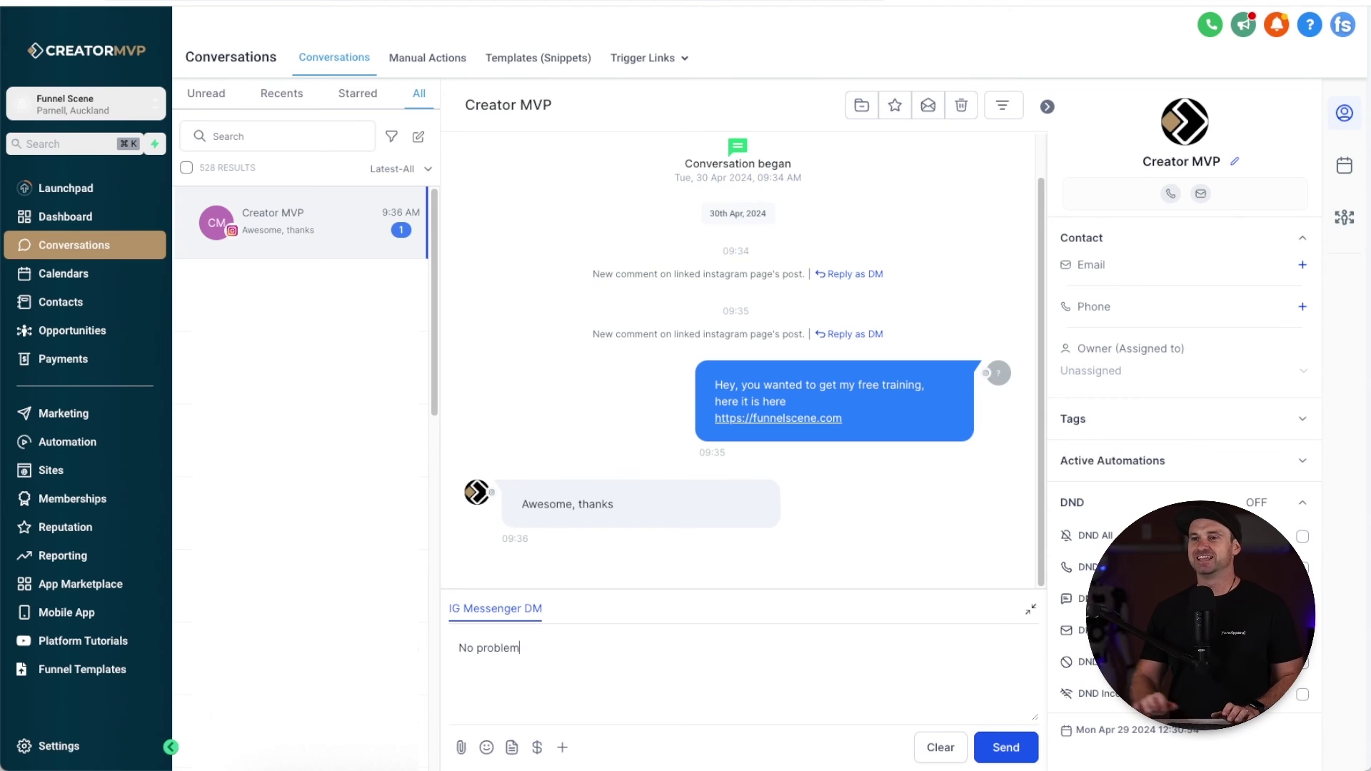
click(1004, 755)
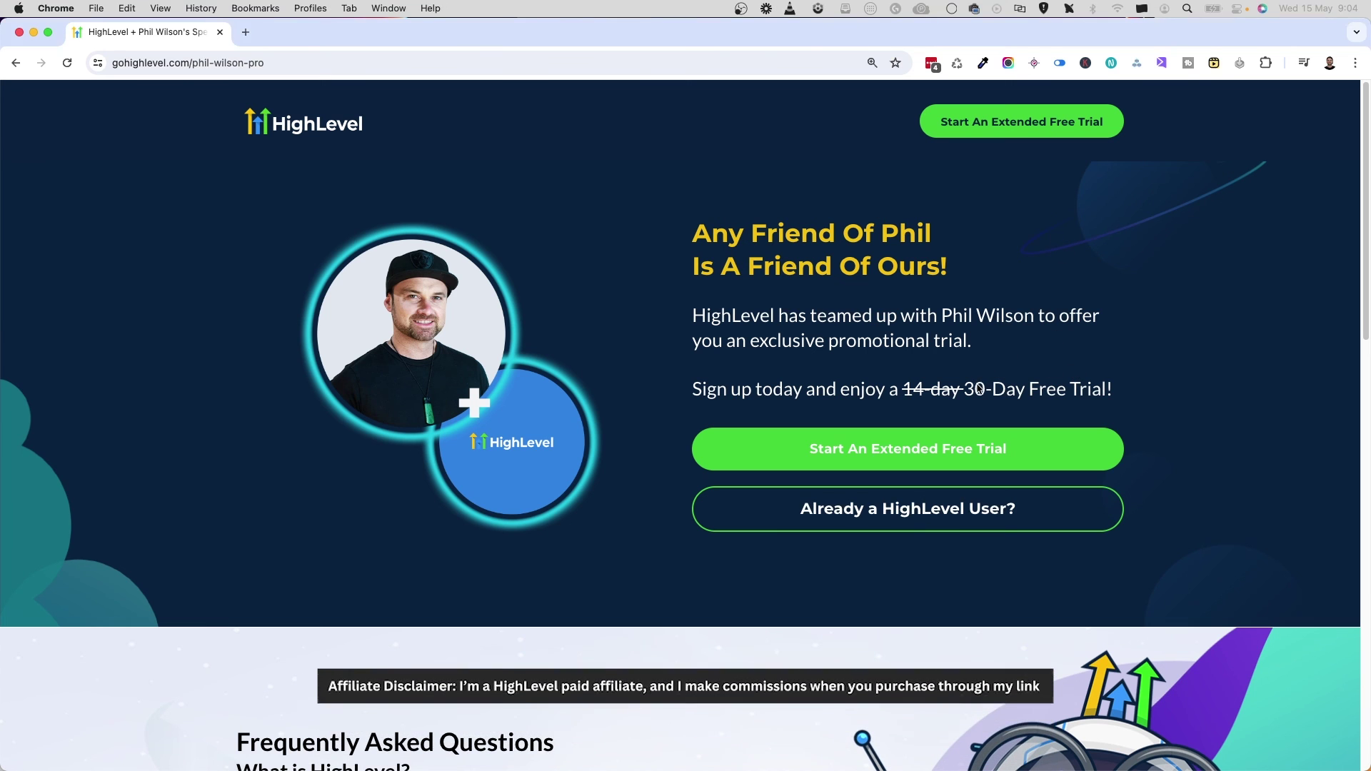
drag(966, 389, 1114, 391)
click(1119, 399)
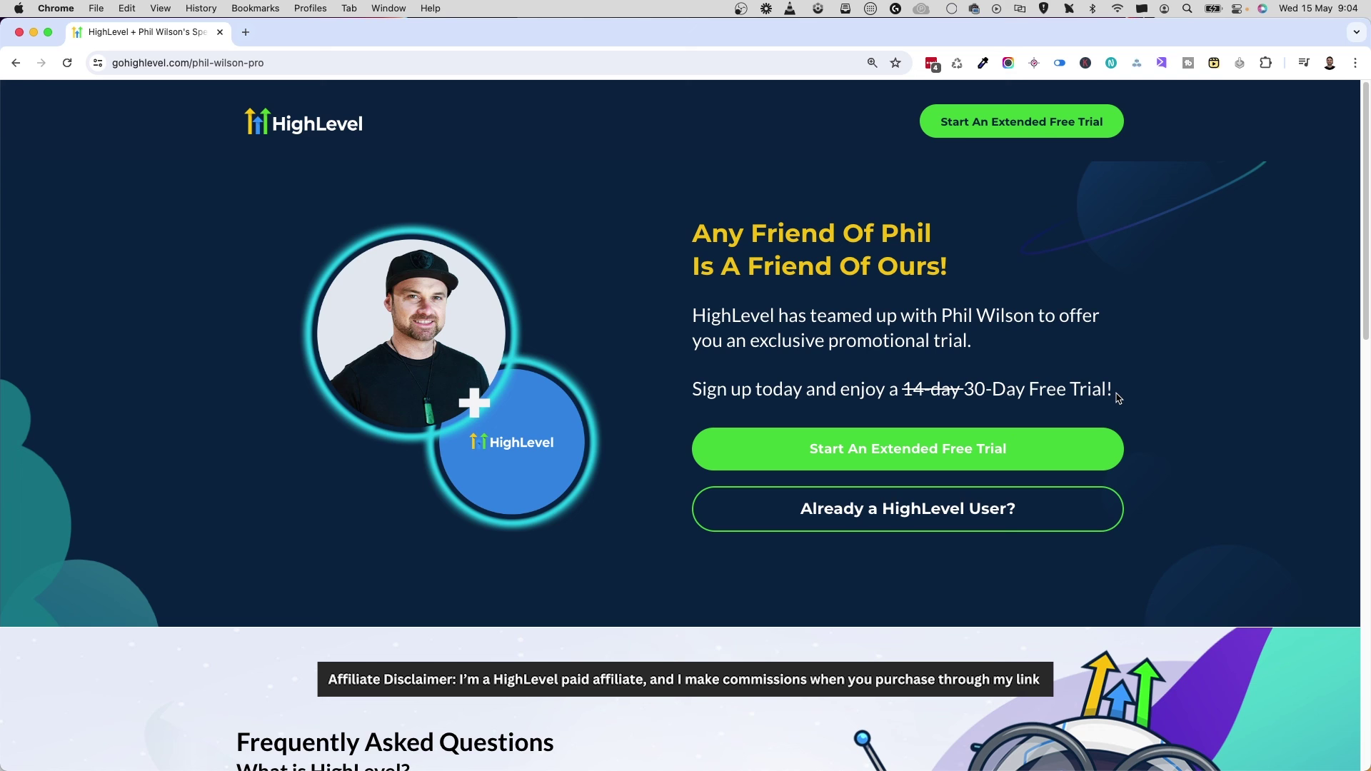
drag(1118, 398, 966, 398)
click(966, 397)
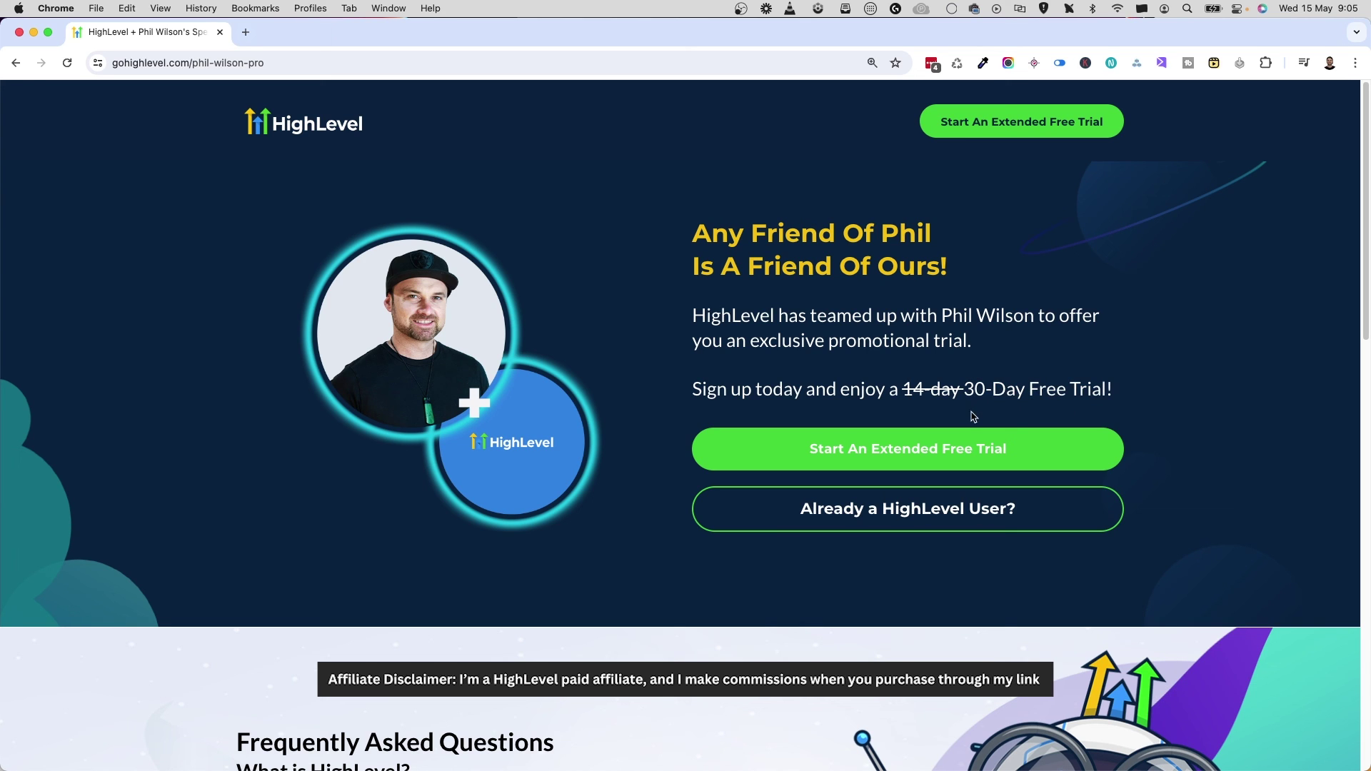